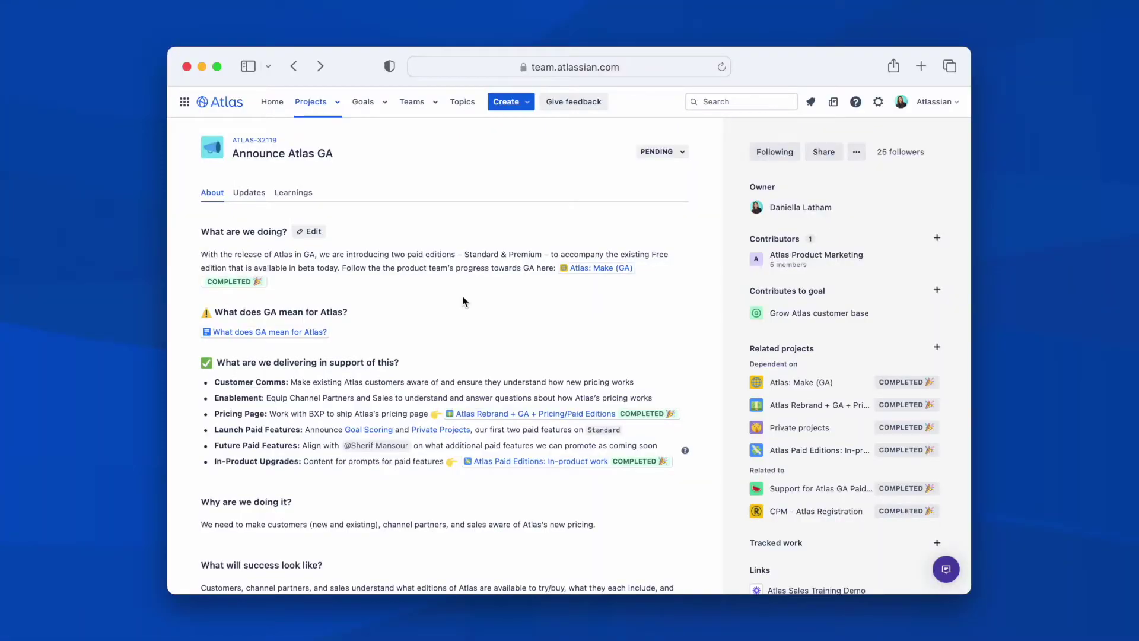
Paste the Atlas Sales Training Demo link into 'Why are we doing it?' and show it embedded.
scroll(463, 301, down, 5)
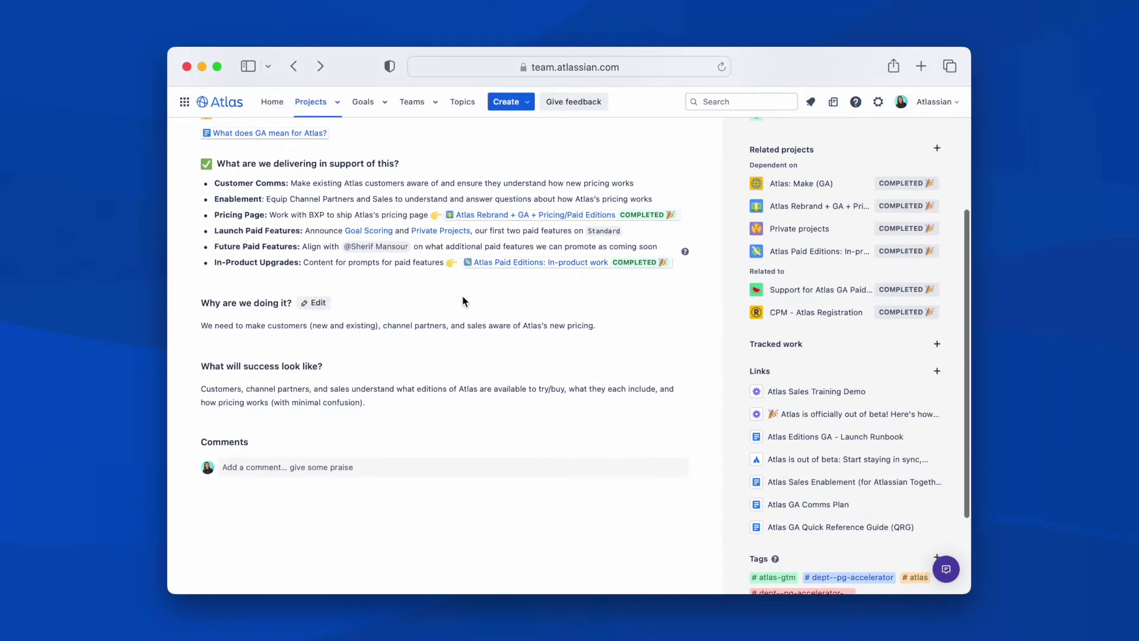
scroll(463, 301, down, 2)
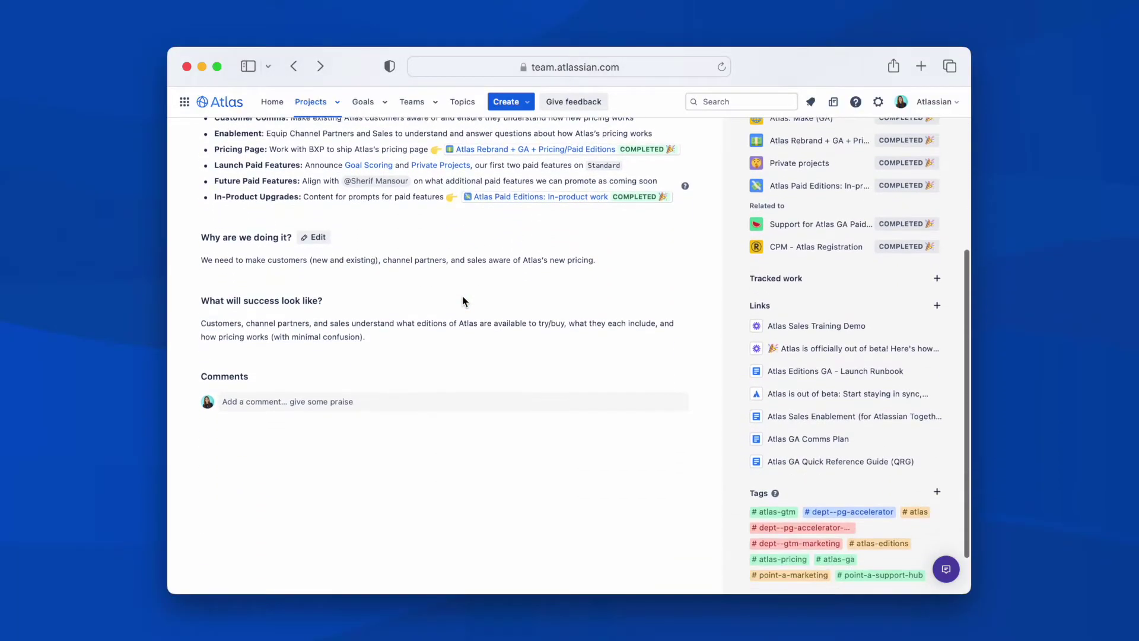
click(314, 237)
click(621, 299)
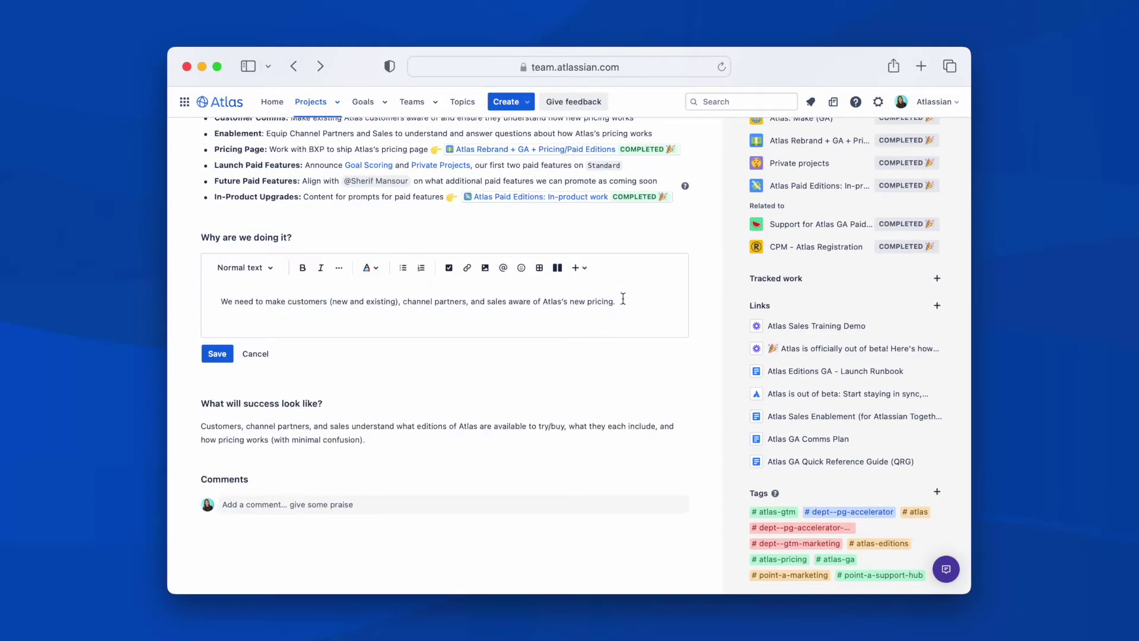
key(super+v)
click(623, 302)
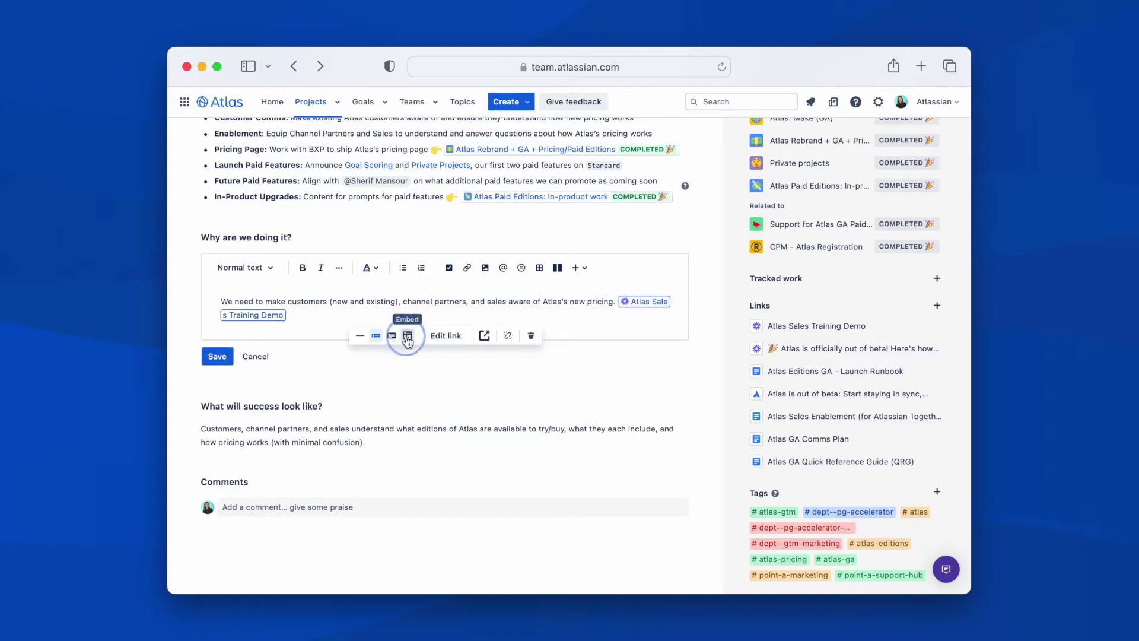
click(407, 335)
scroll(715, 262, up, 5)
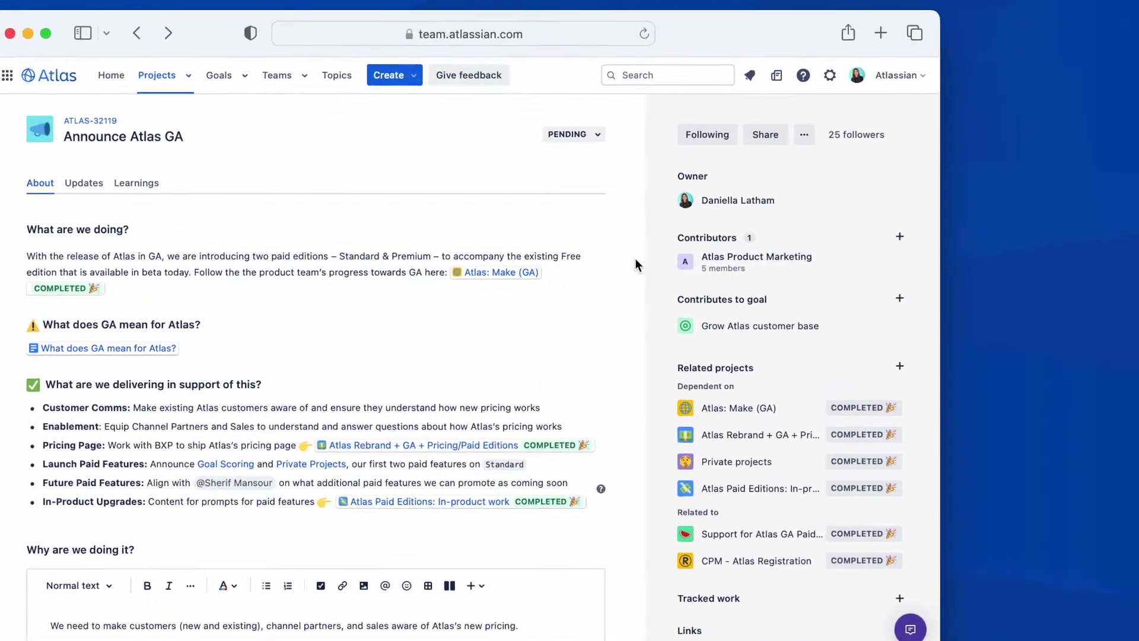
In a new project update, switch the target date picker from Day to Month, then Quarter.
click(560, 131)
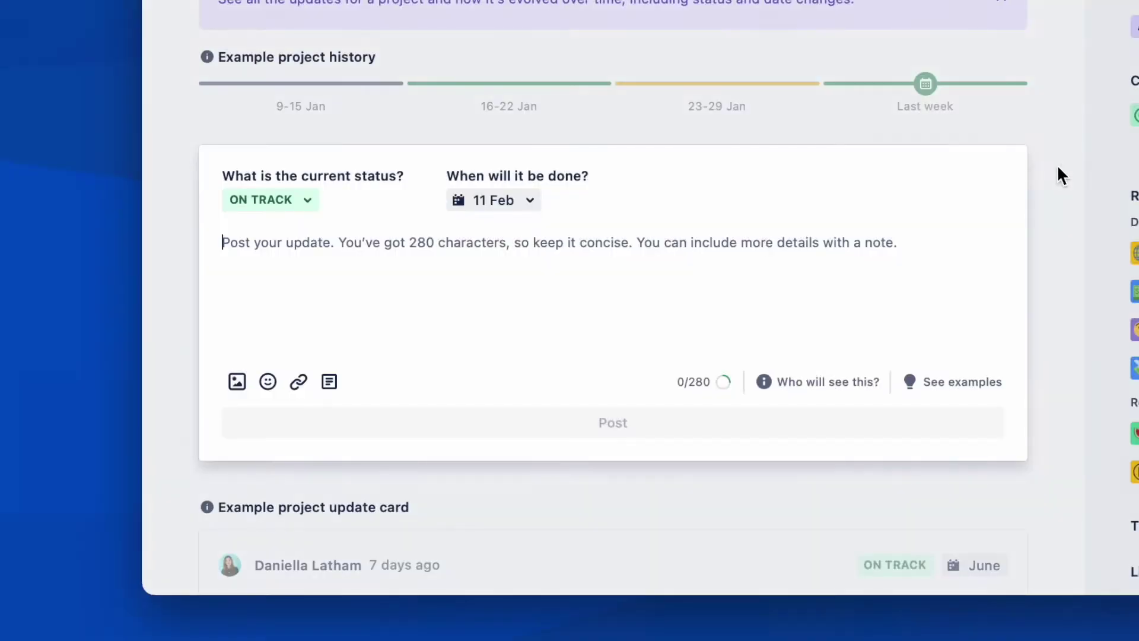
click(681, 243)
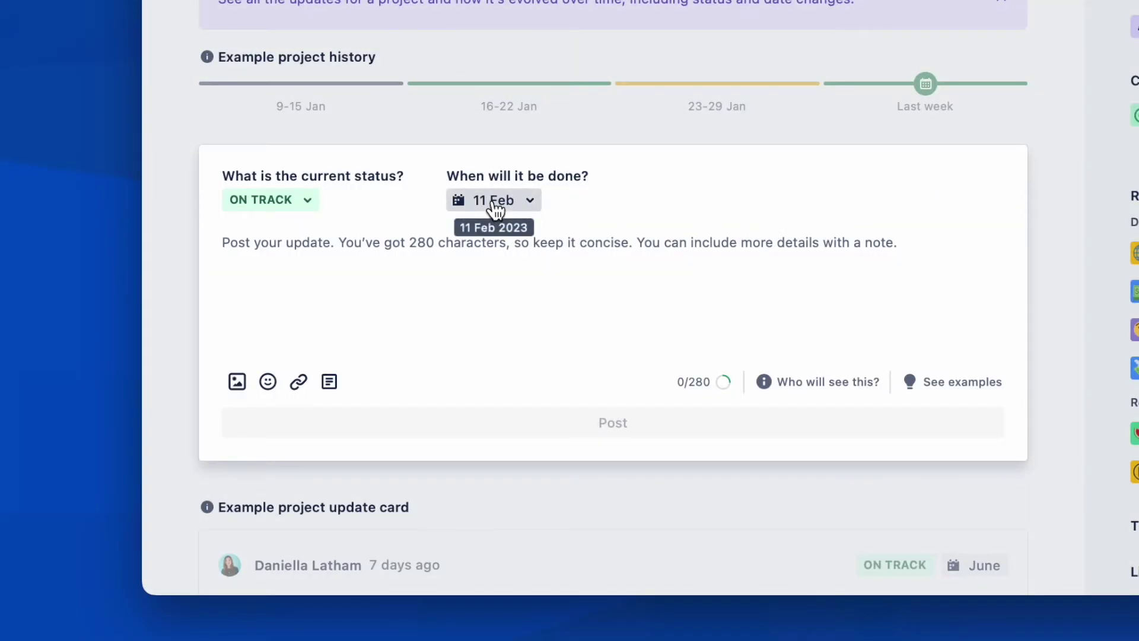
click(493, 202)
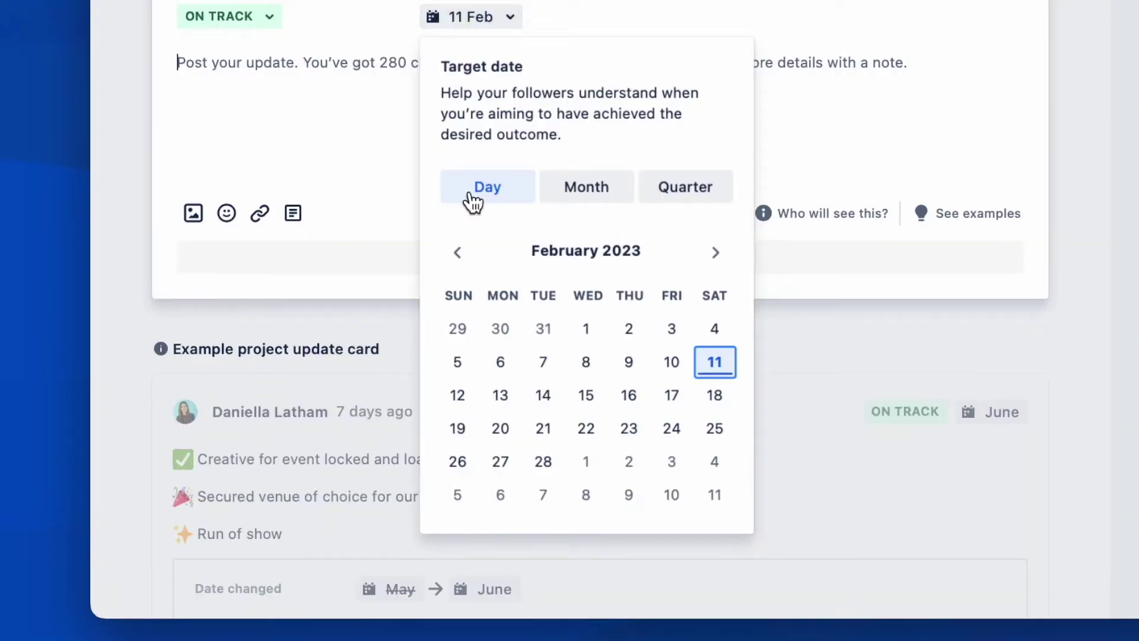
click(585, 200)
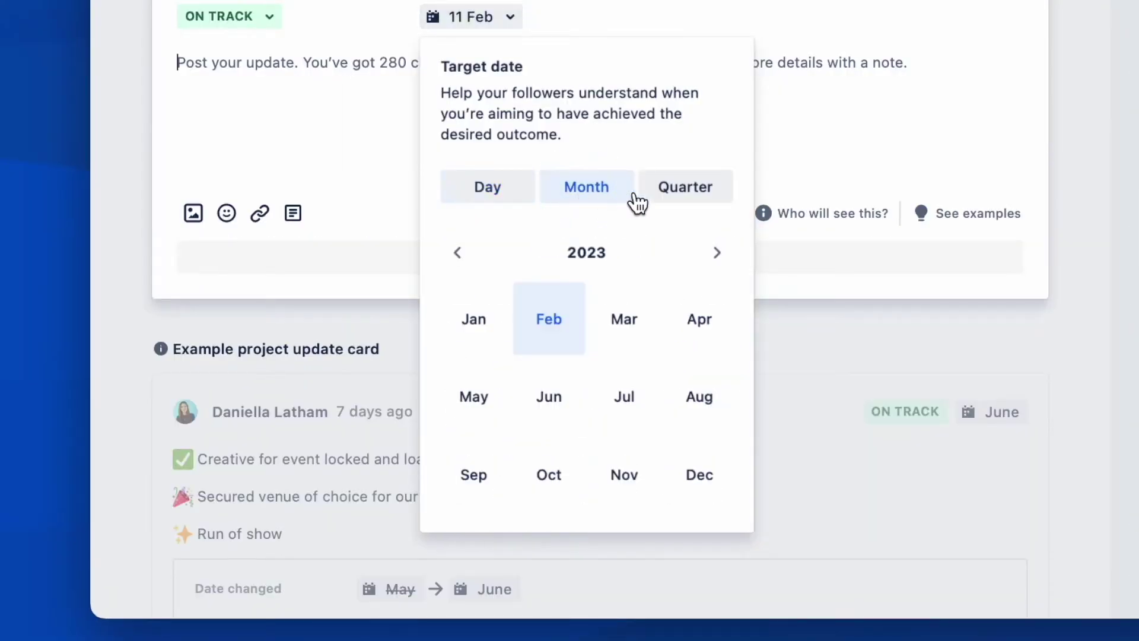
click(686, 192)
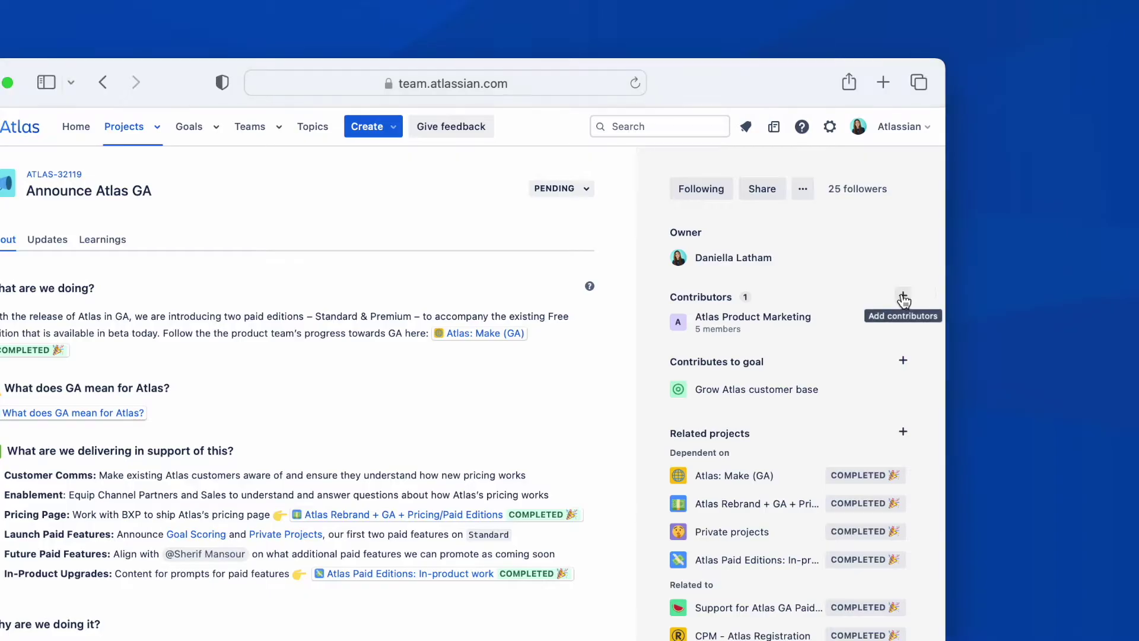
Start adding a contributor to Announce Atlas GA and search for a person by name.
click(903, 297)
text(hest)
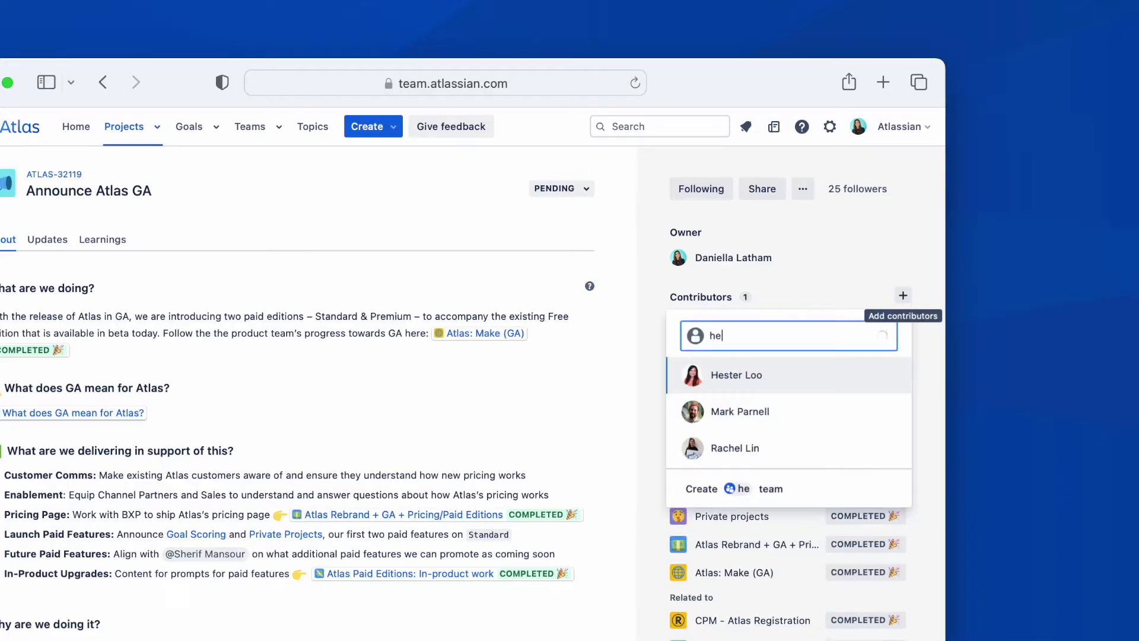
text(er)
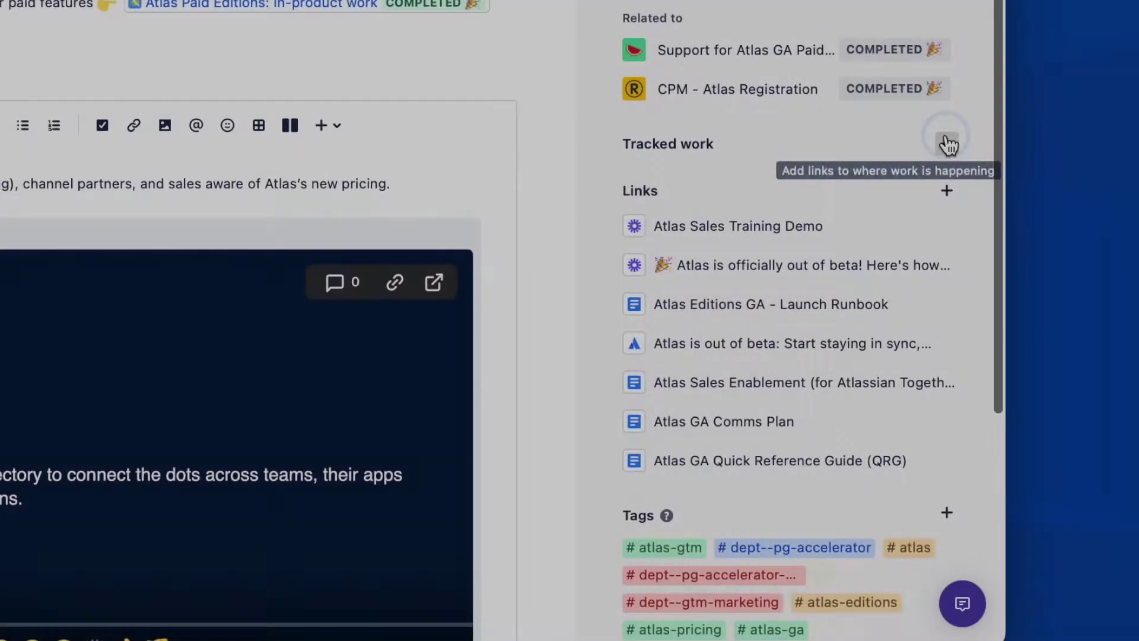
Paste the Atlas GA + Pricing Comms Plan link as tracked work and save it.
click(946, 144)
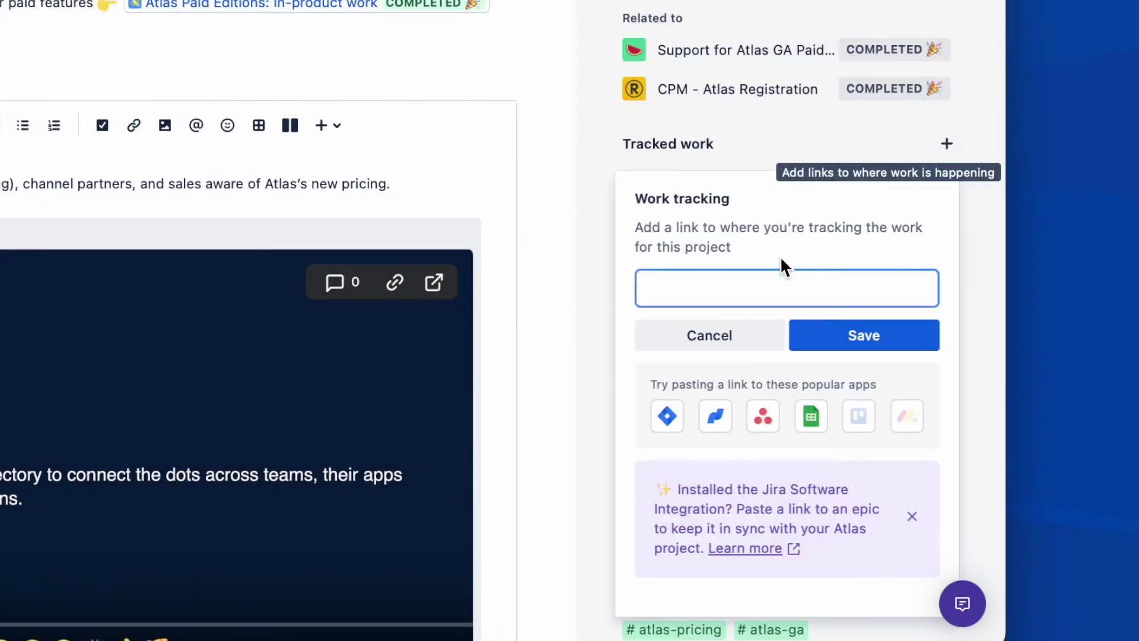
click(700, 294)
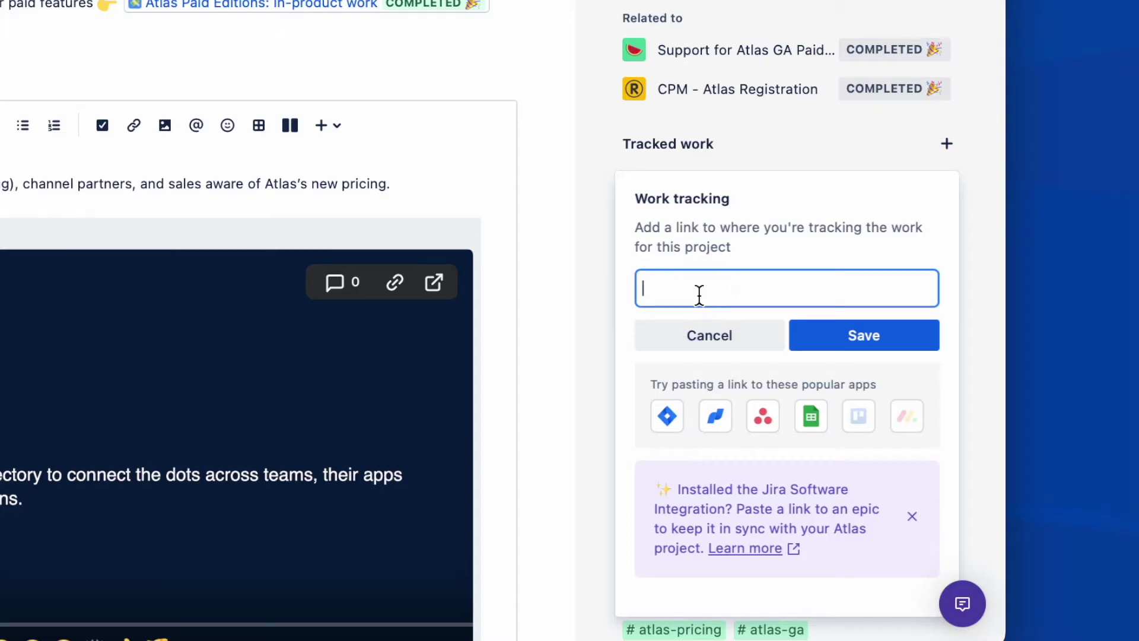
key(ctrl+v)
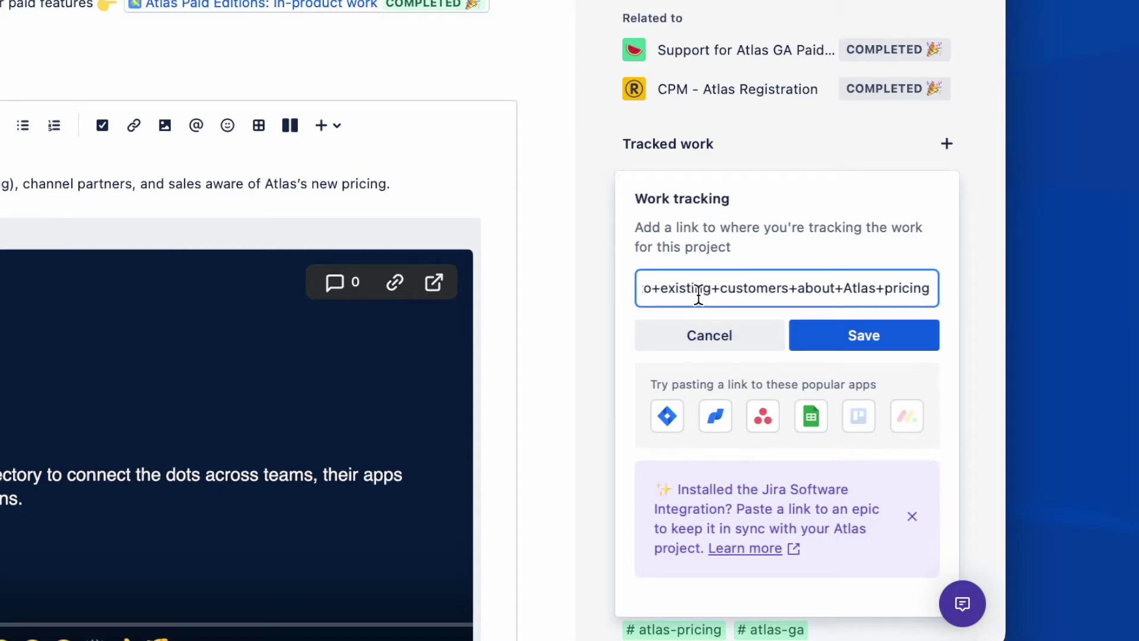
click(867, 333)
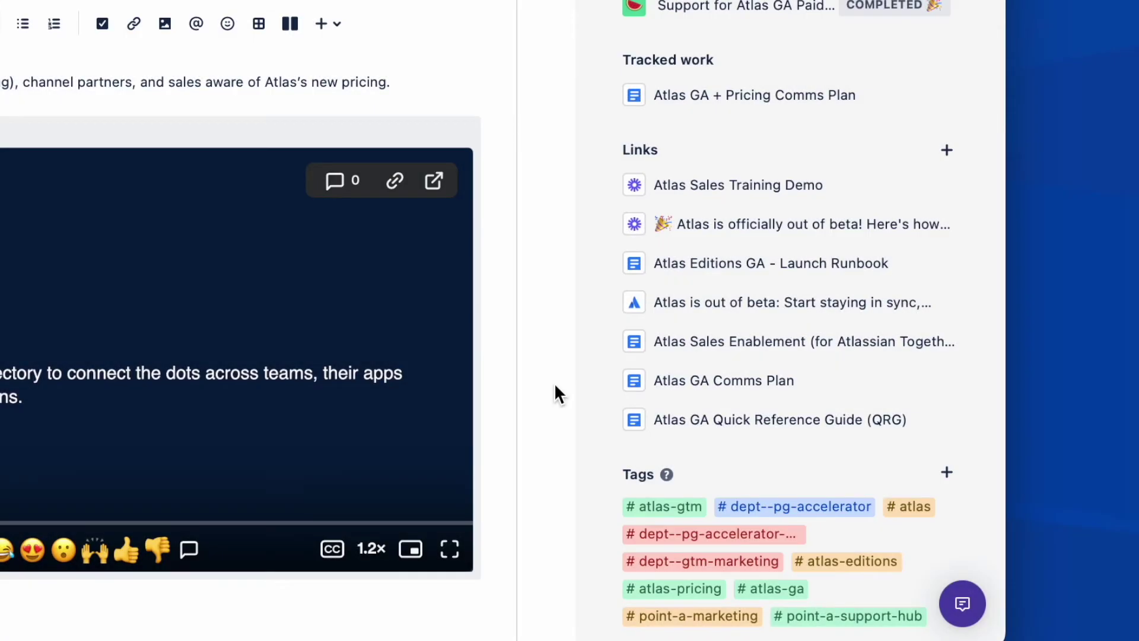
Scroll down to the Tags panel and preview the # atlas tag.
scroll(554, 383, down, 3)
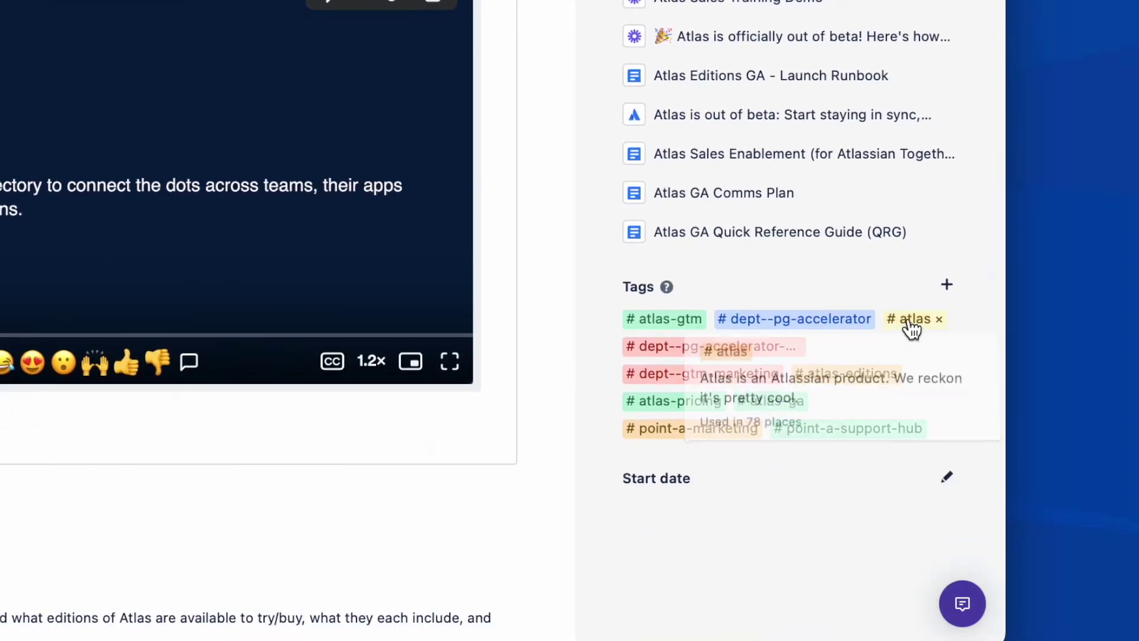
mouse_move(911, 327)
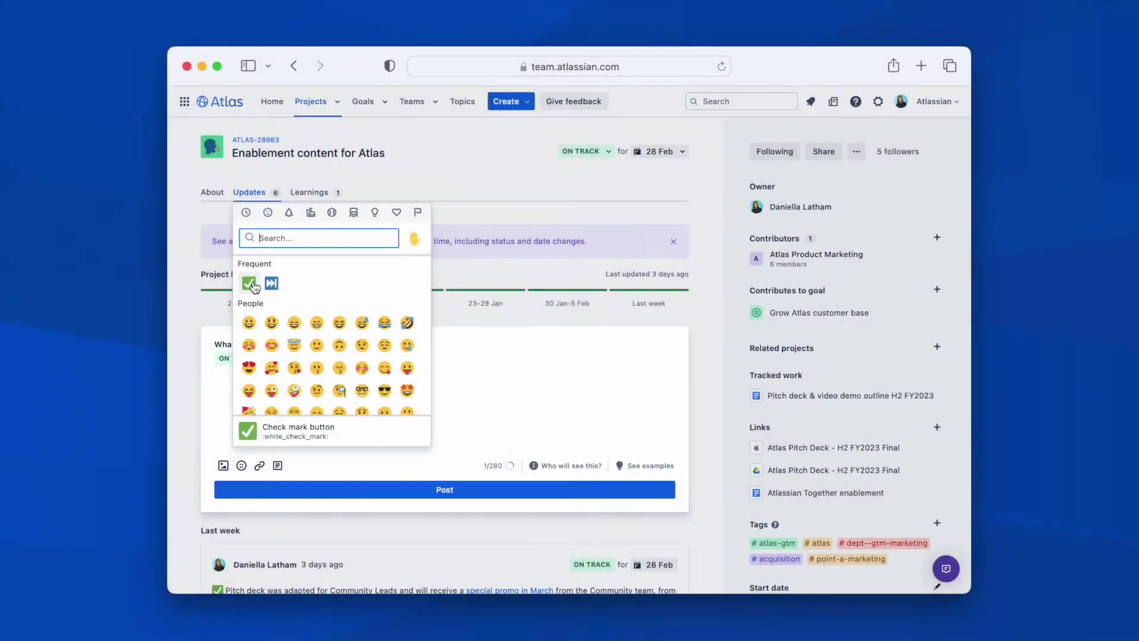
Write the update lines '✅ Published pitch deck for Sales team' and '⏭ Produce video demo', leaving the target date unchanged.
click(248, 281)
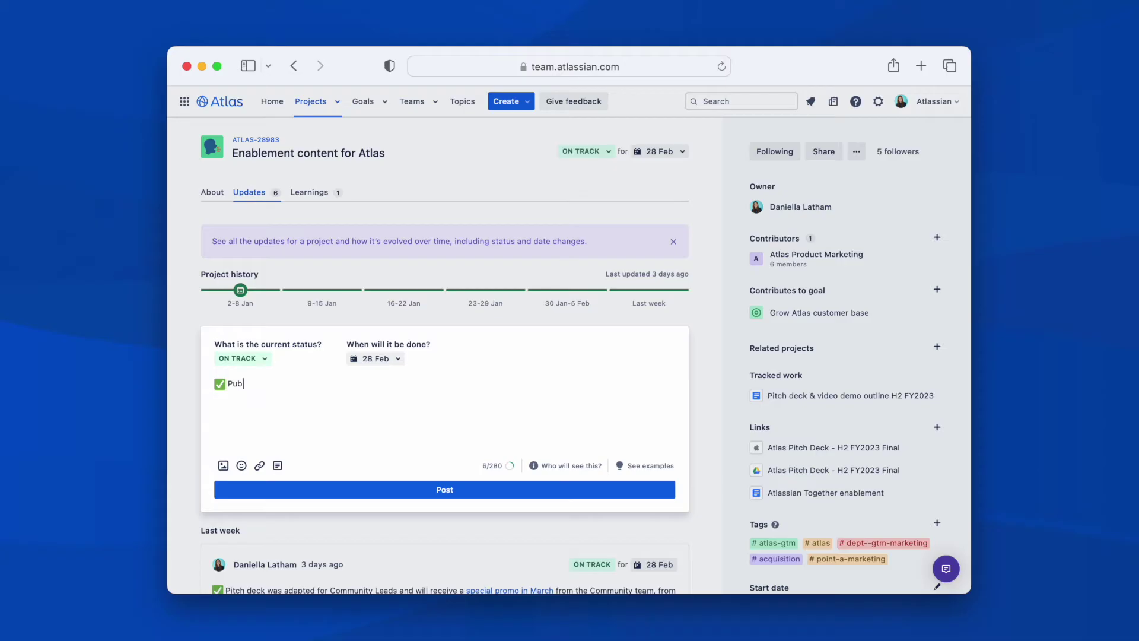
text(Published pitch deck for Sales team)
key(Return)
click(241, 465)
click(261, 386)
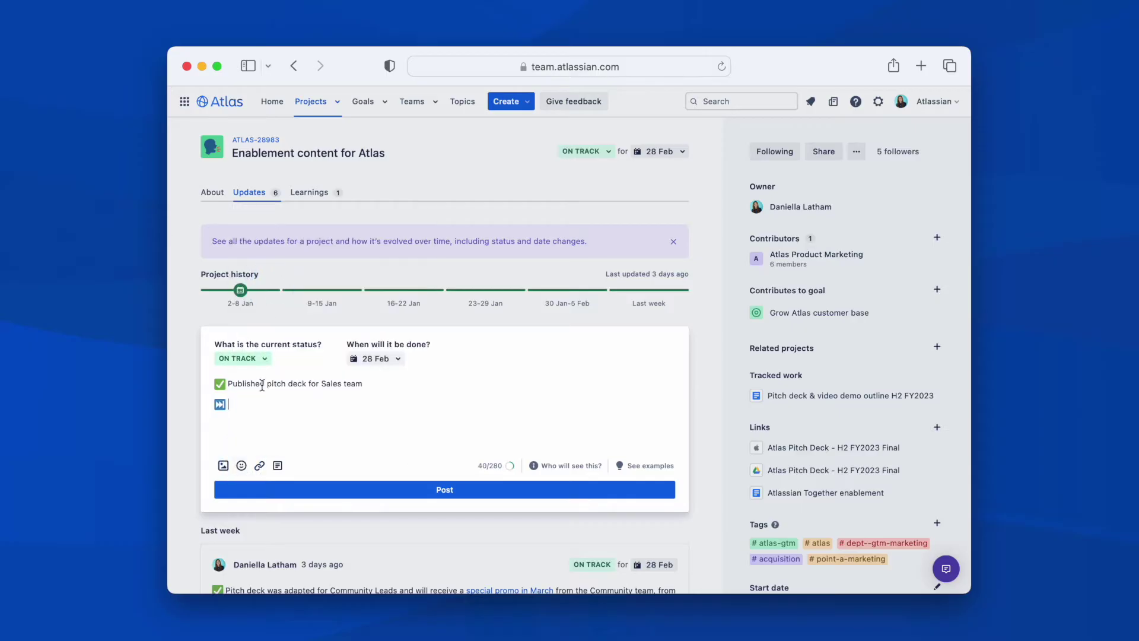
text(Produce video demo)
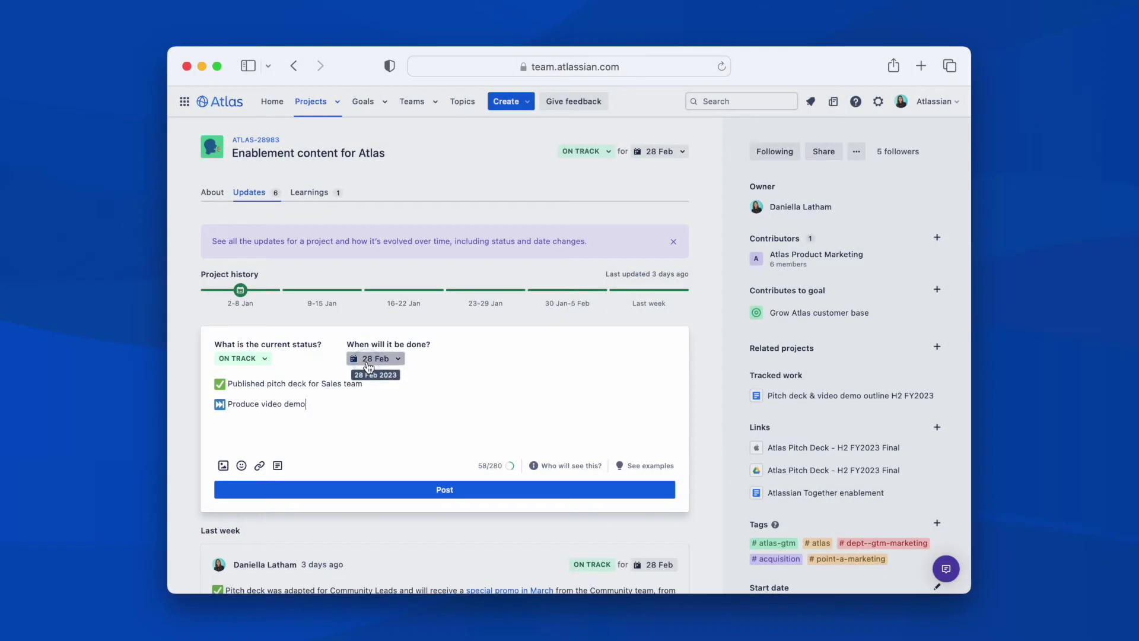
click(368, 361)
click(368, 360)
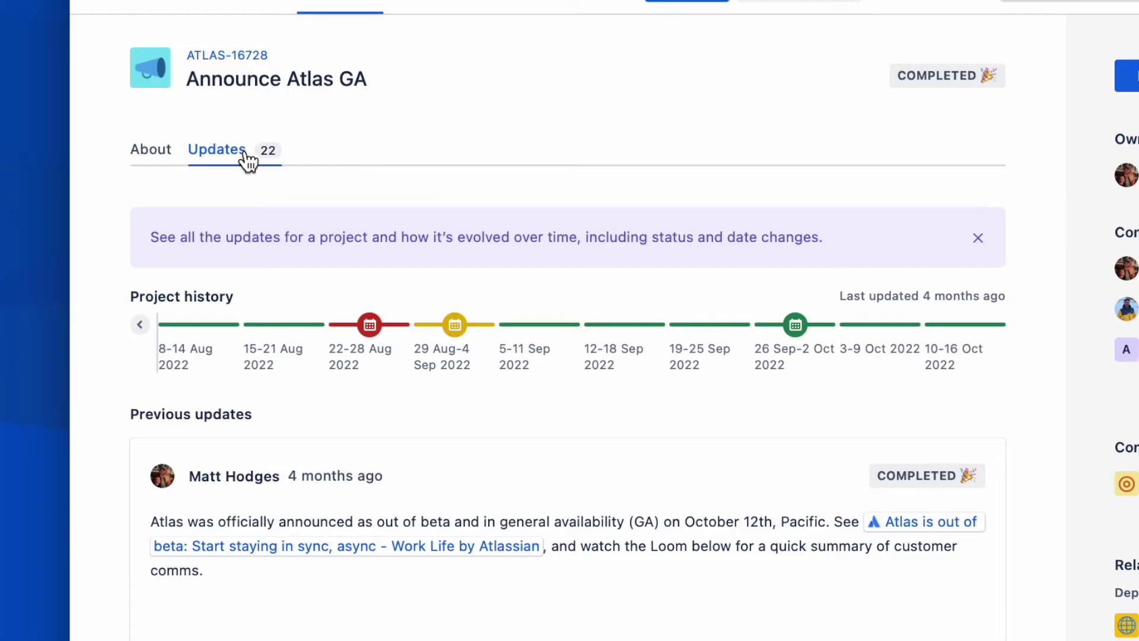
Move the project history timeline back several weeks and preview the late-May 2022 week cards.
click(147, 325)
click(148, 325)
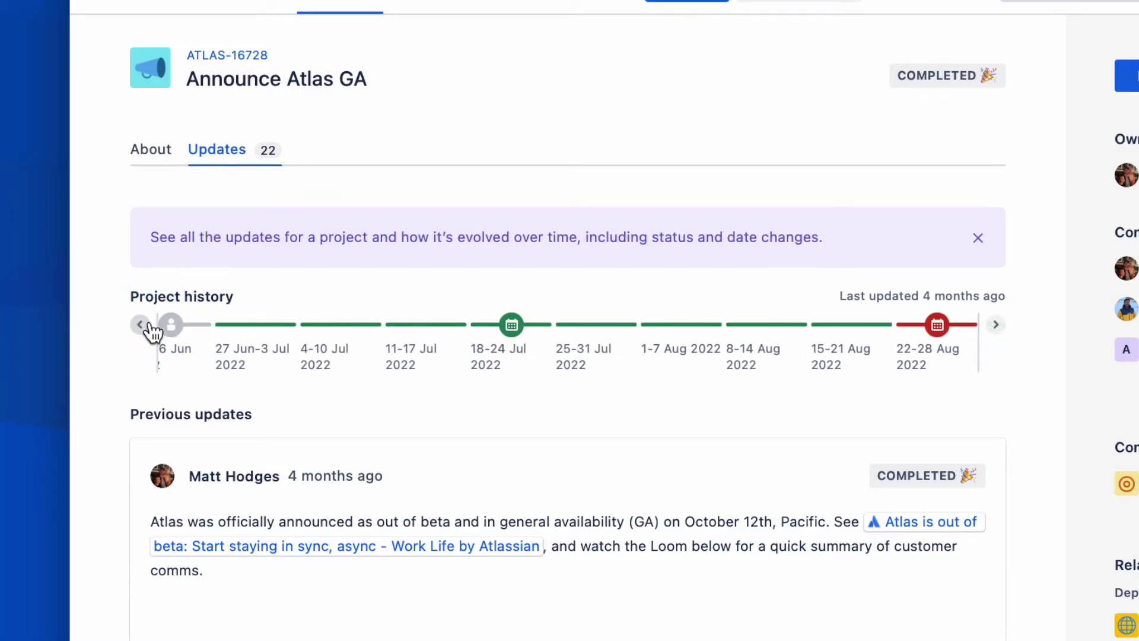
click(149, 326)
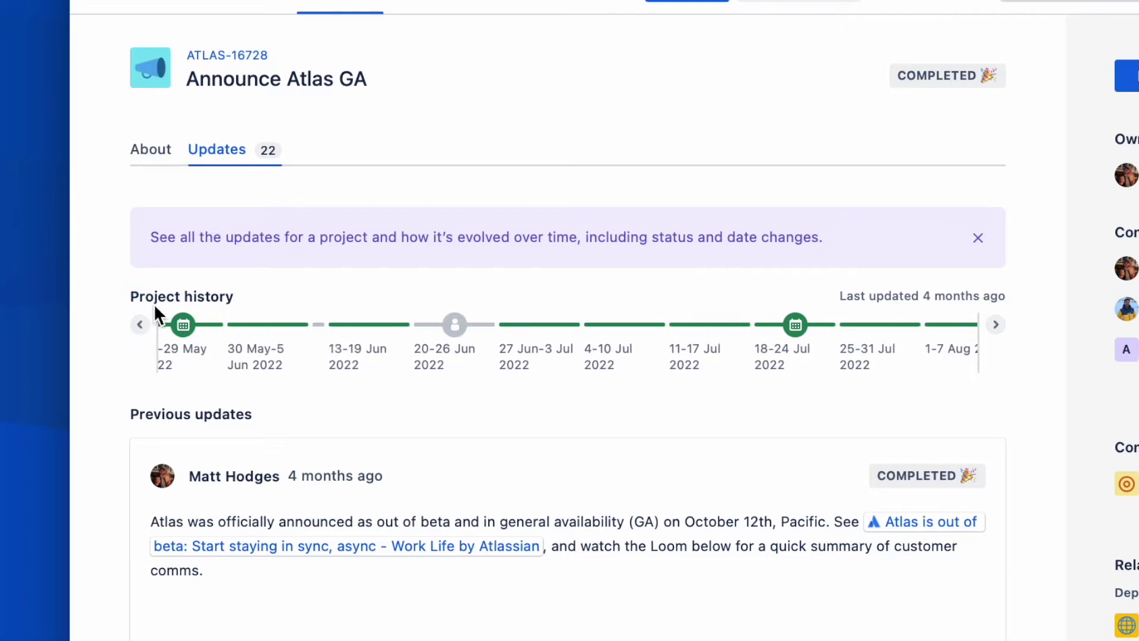
mouse_move(180, 318)
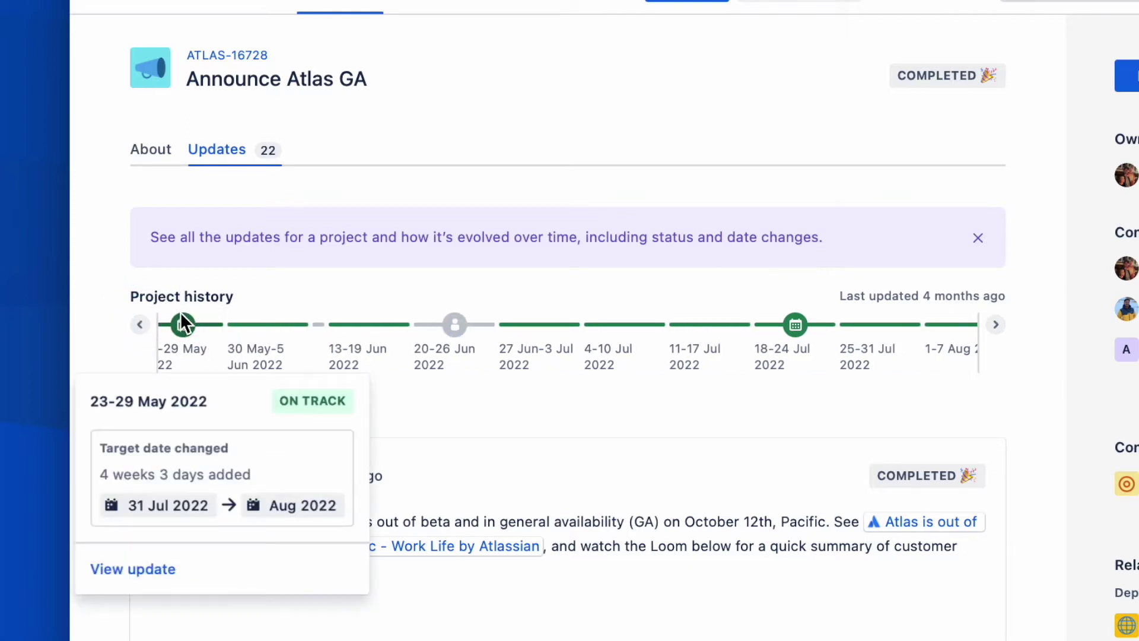
mouse_move(461, 318)
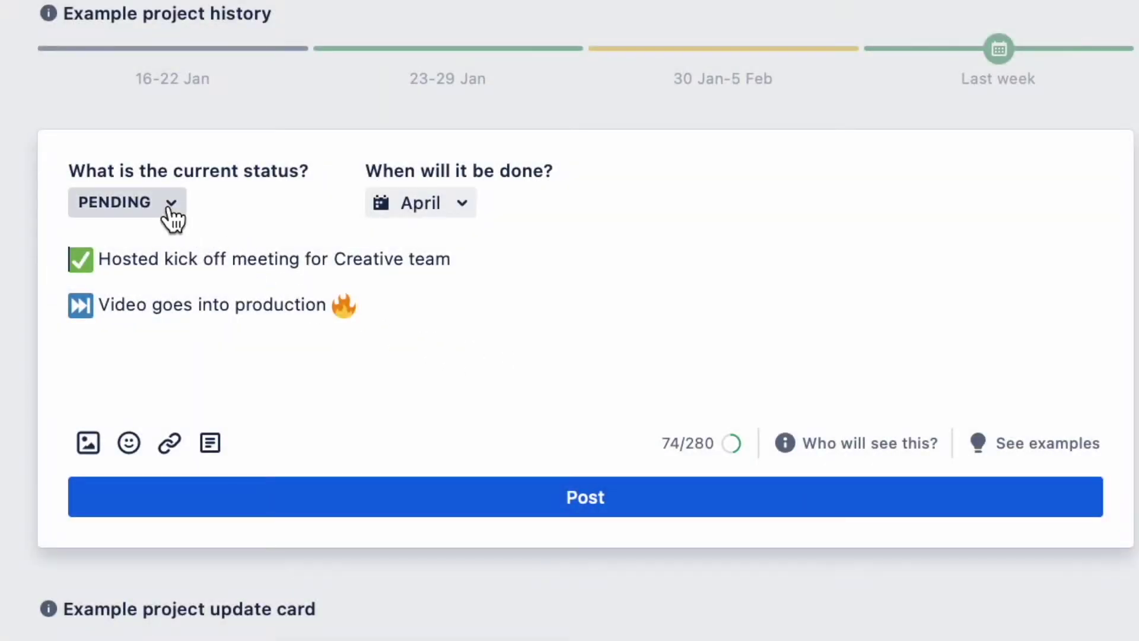
Switch the update's status from PENDING to ON TRACK.
click(171, 212)
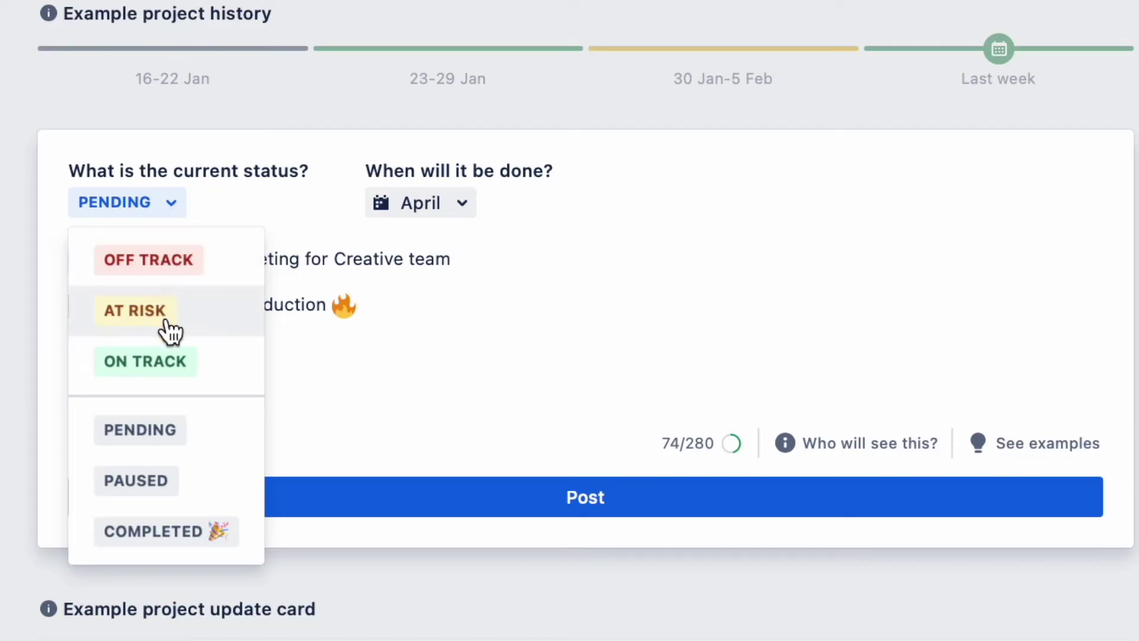
click(170, 361)
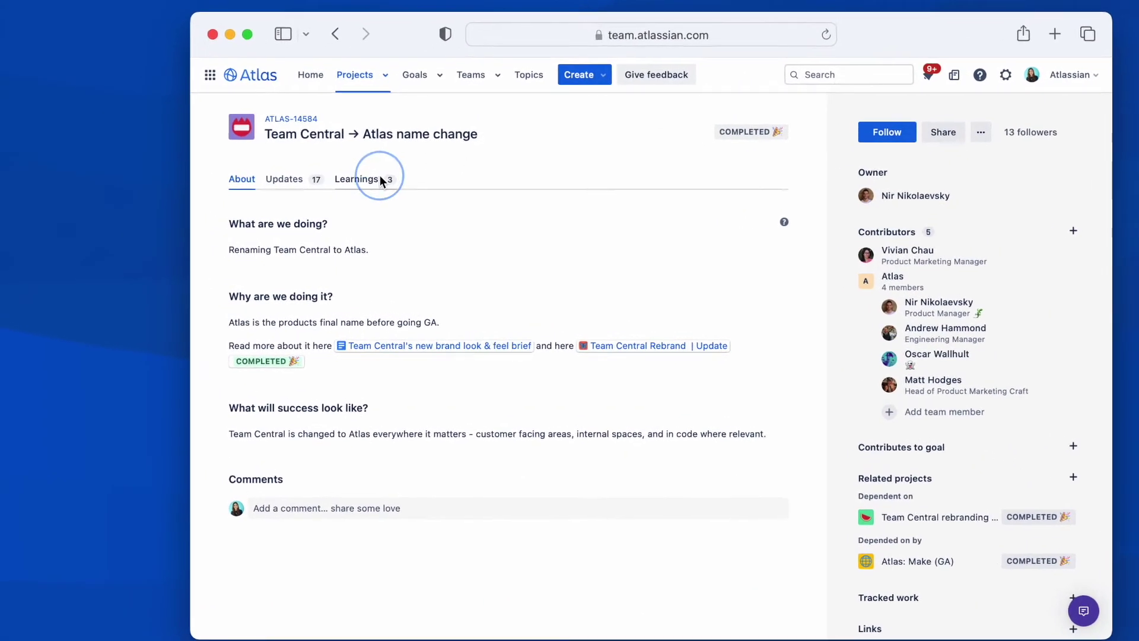
Thumbs-up a learning, then draft 'want more advice on how to implement the Loop framework' with the research link.
click(354, 183)
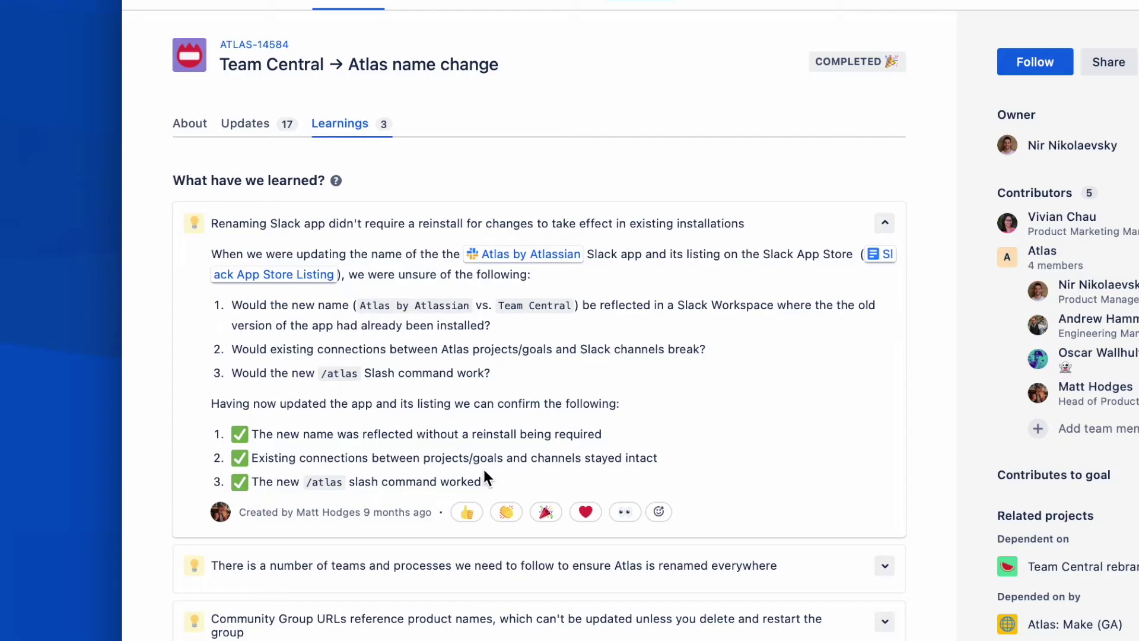
click(470, 510)
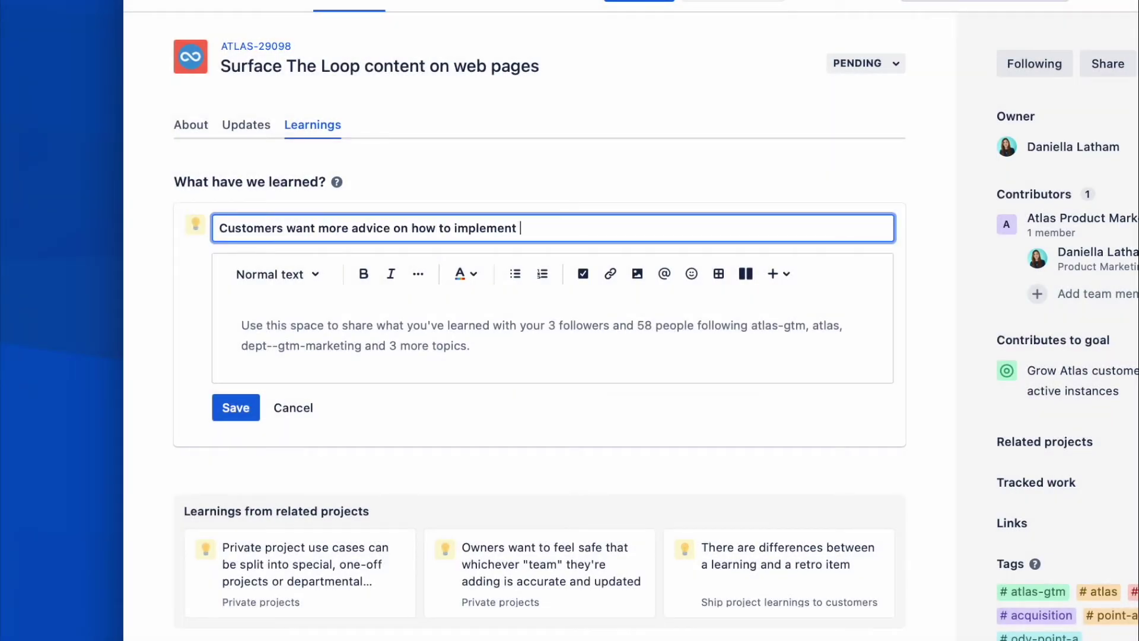
text(the Loop framework)
click(350, 321)
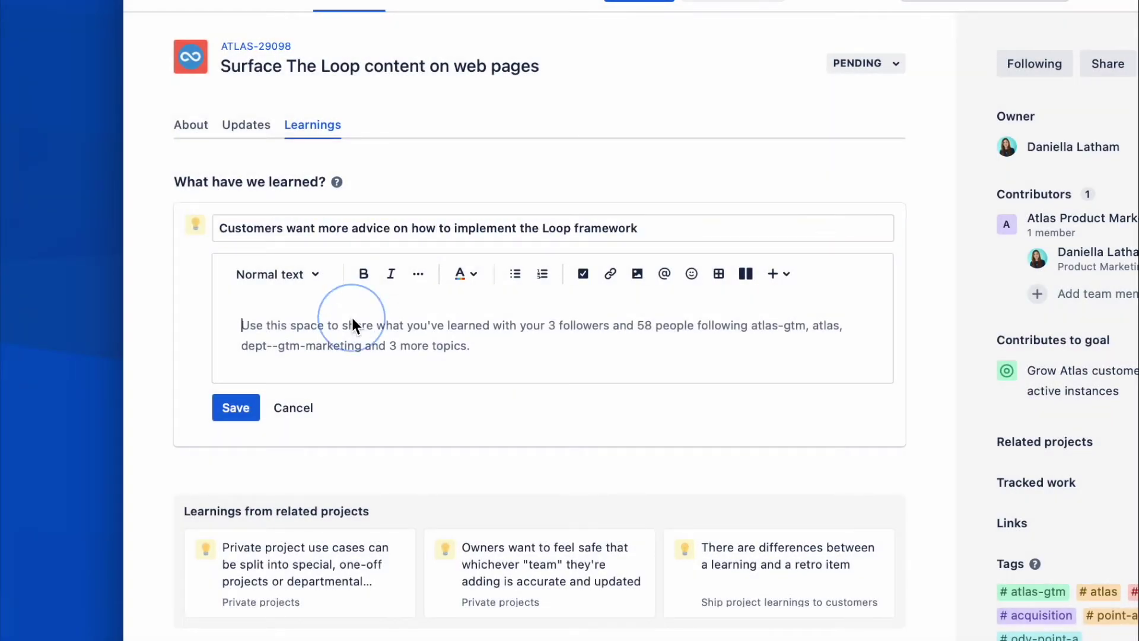
key(ctrl+v)
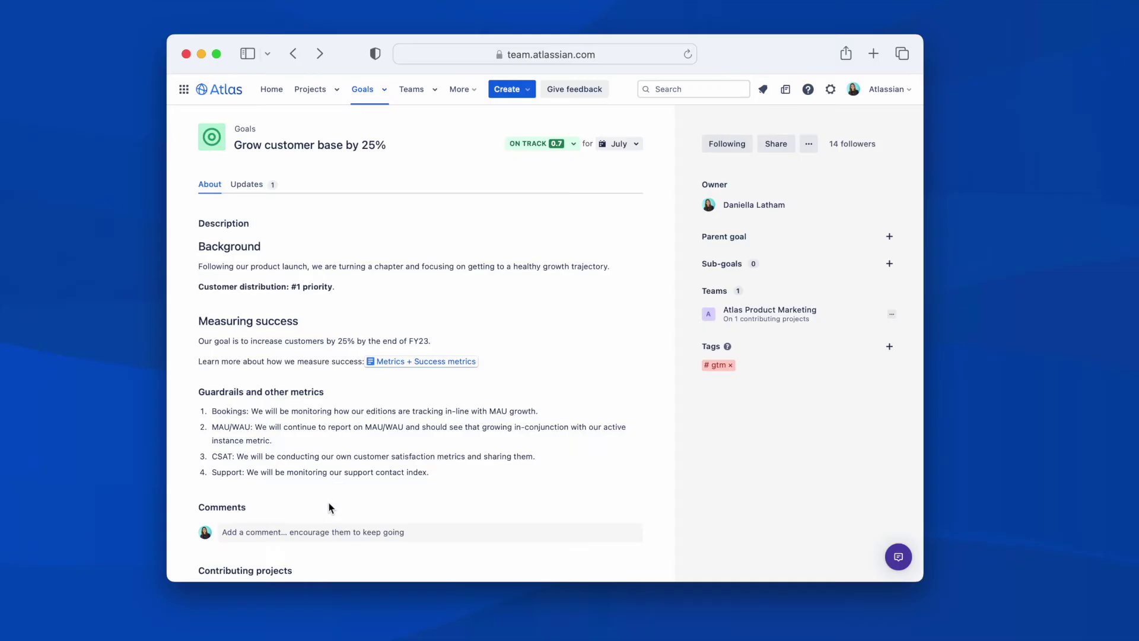
Scroll the Grow customer base by 25% goal page down to Contributing projects and back up.
scroll(329, 503, down, 5)
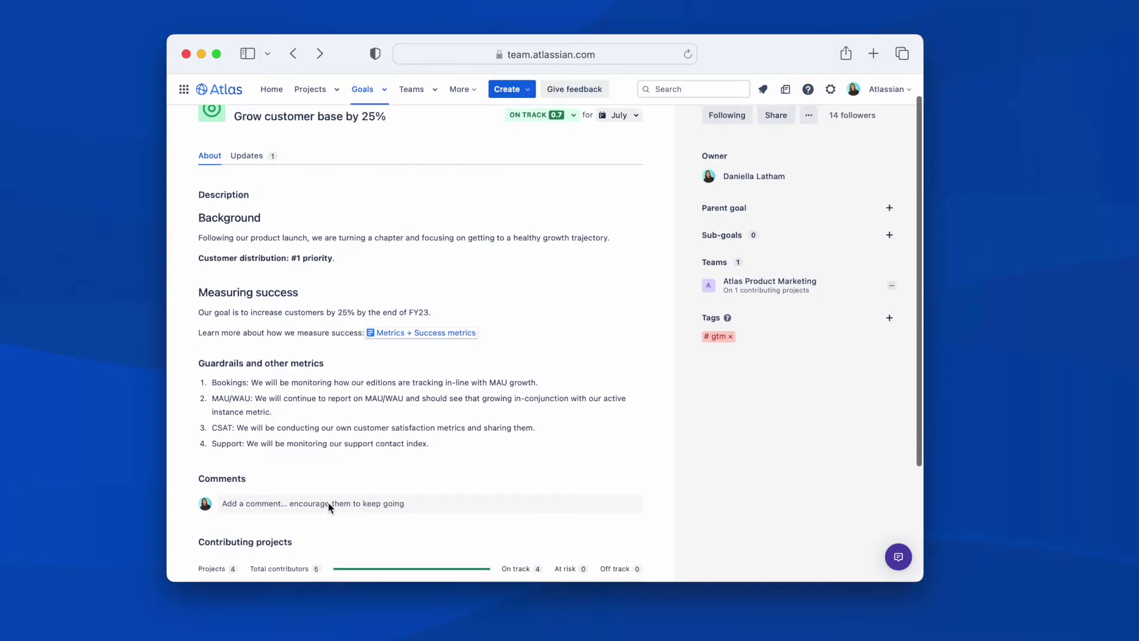
scroll(329, 503, down, 2)
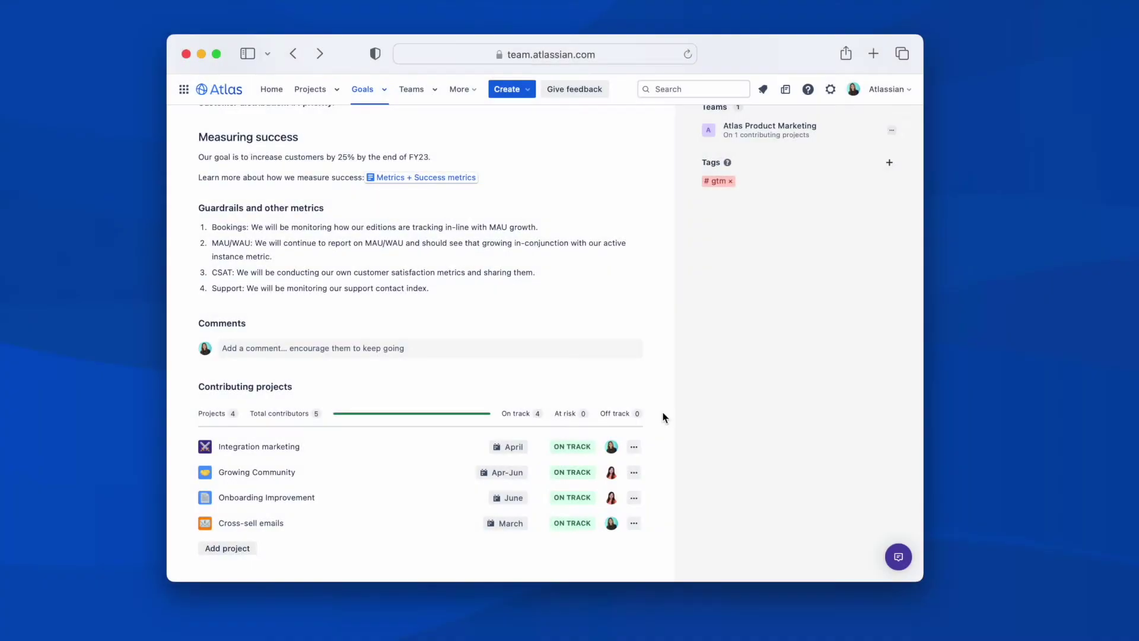
scroll(664, 418, up, 5)
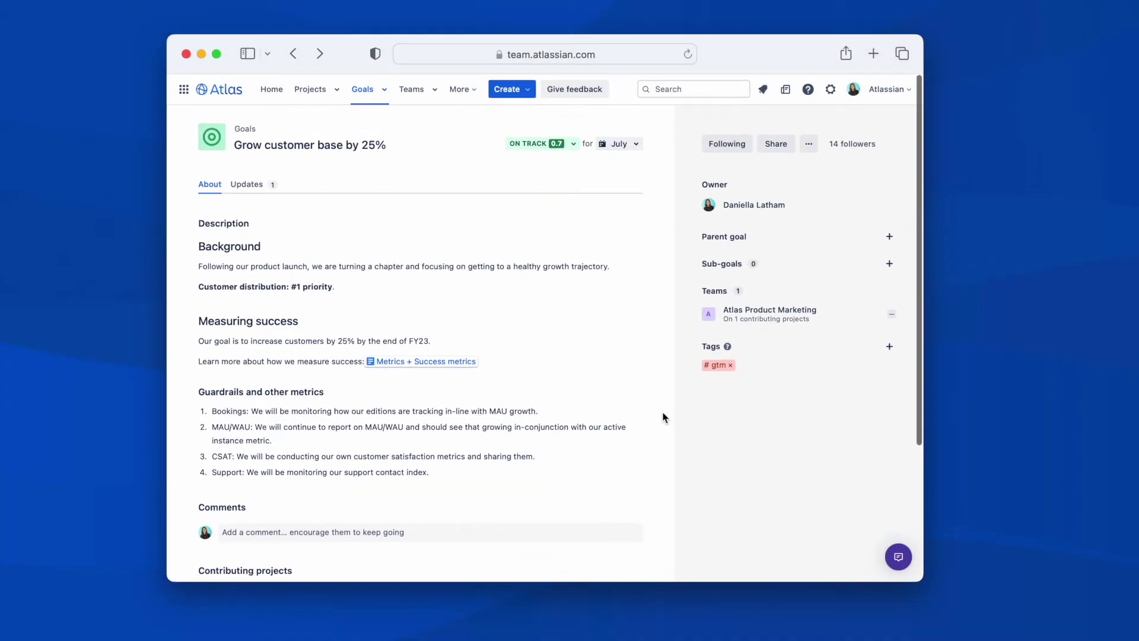
Attach the 'Achieve a CSAT score of 80' sub-goal, add a new 'customer-success' tag, and preview a lower status score.
click(889, 263)
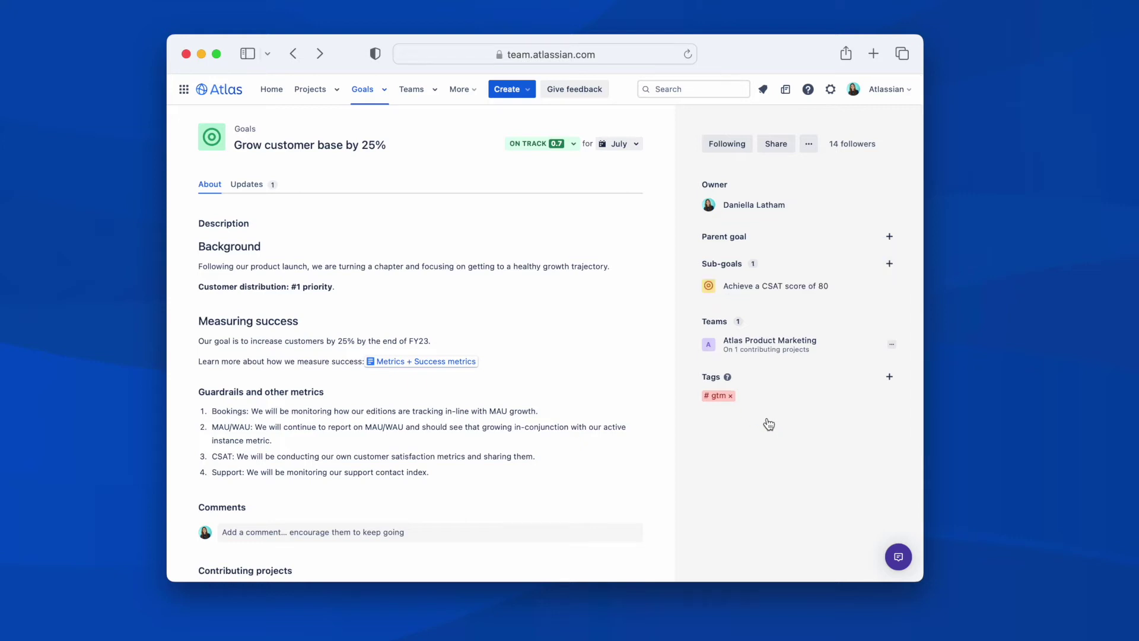
click(887, 378)
text(customer-s)
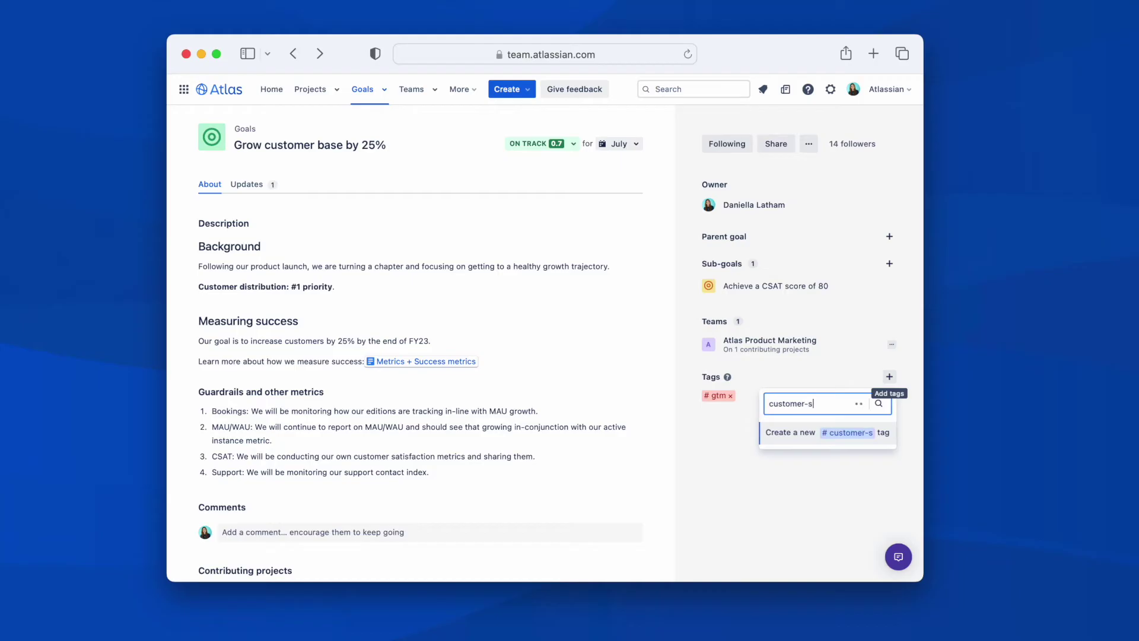
text(uccess)
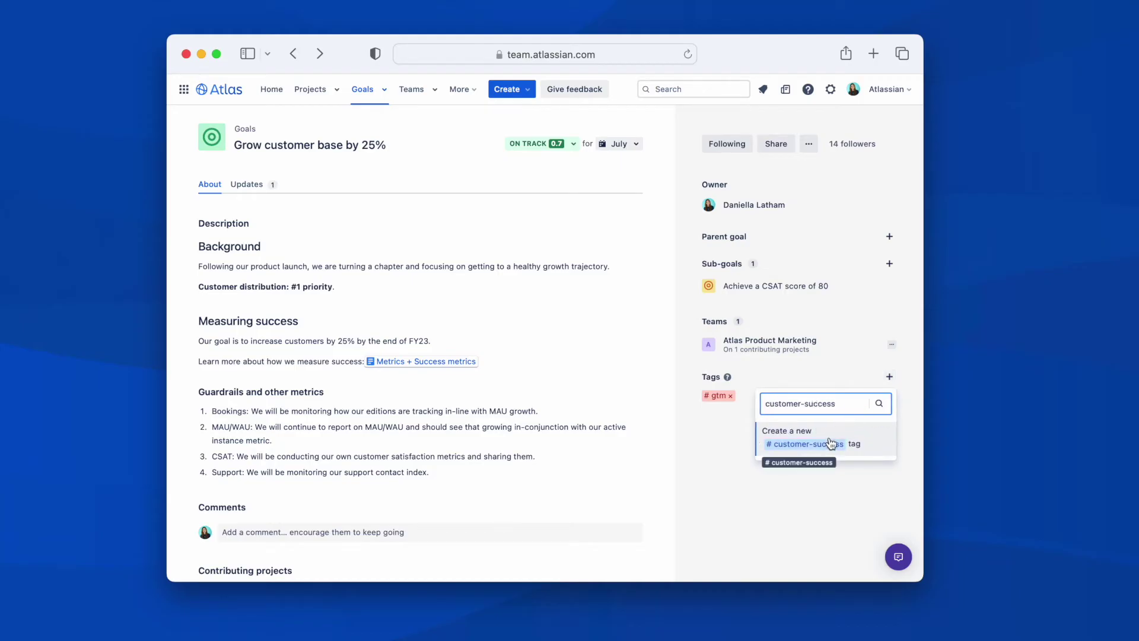
click(829, 444)
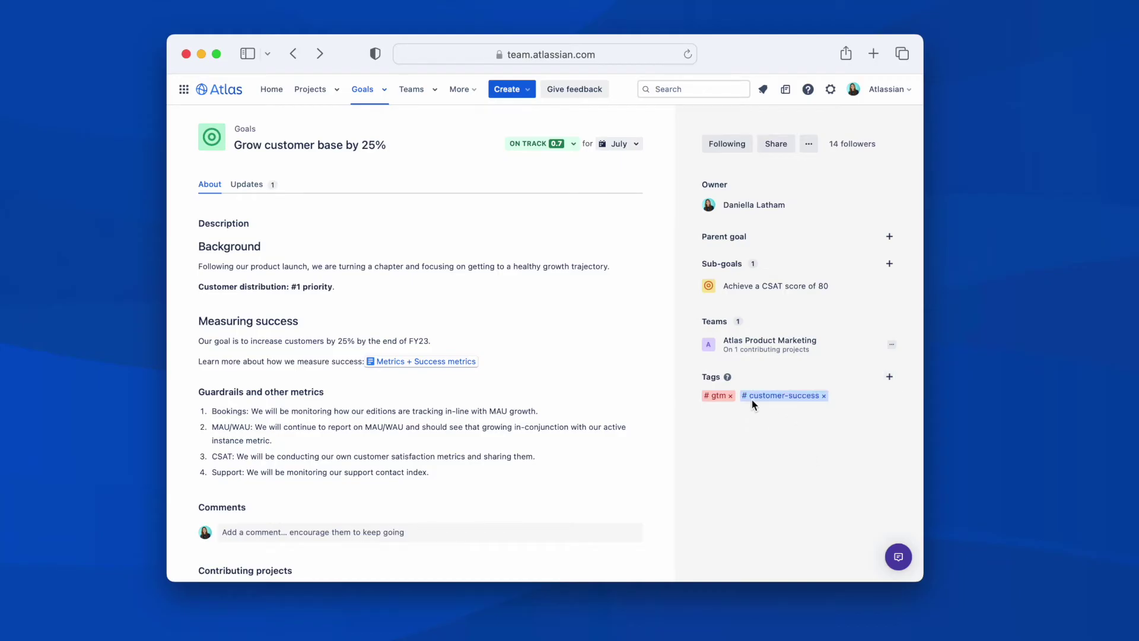
click(564, 144)
drag(574, 187, 603, 191)
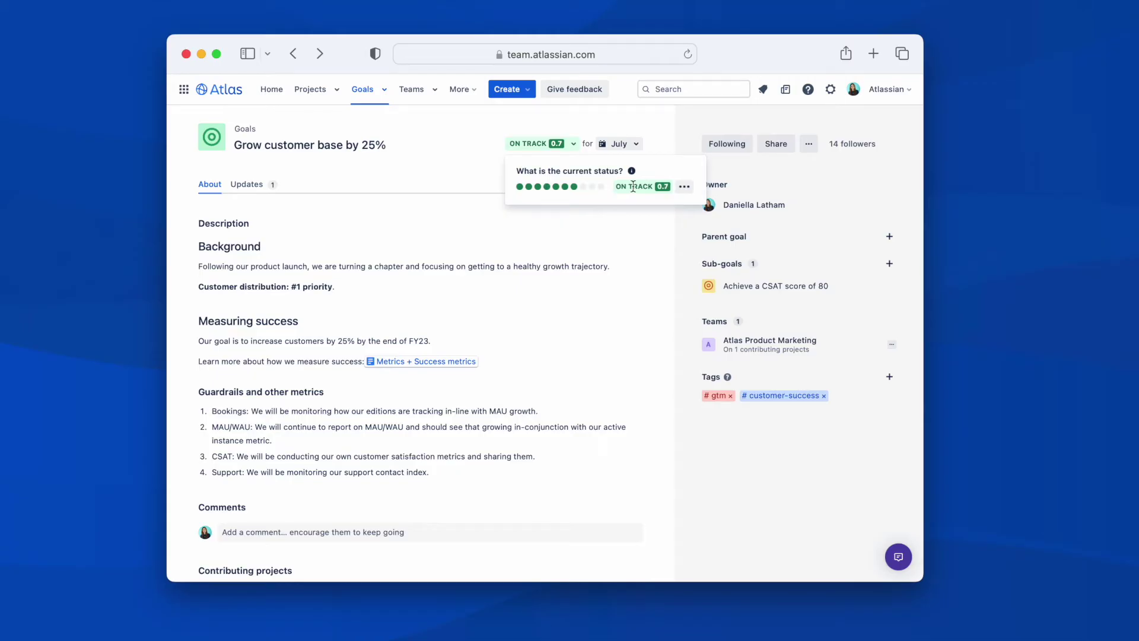
Review the other status choices, then set the goal's target date to the Oct-Dec quarter.
click(684, 187)
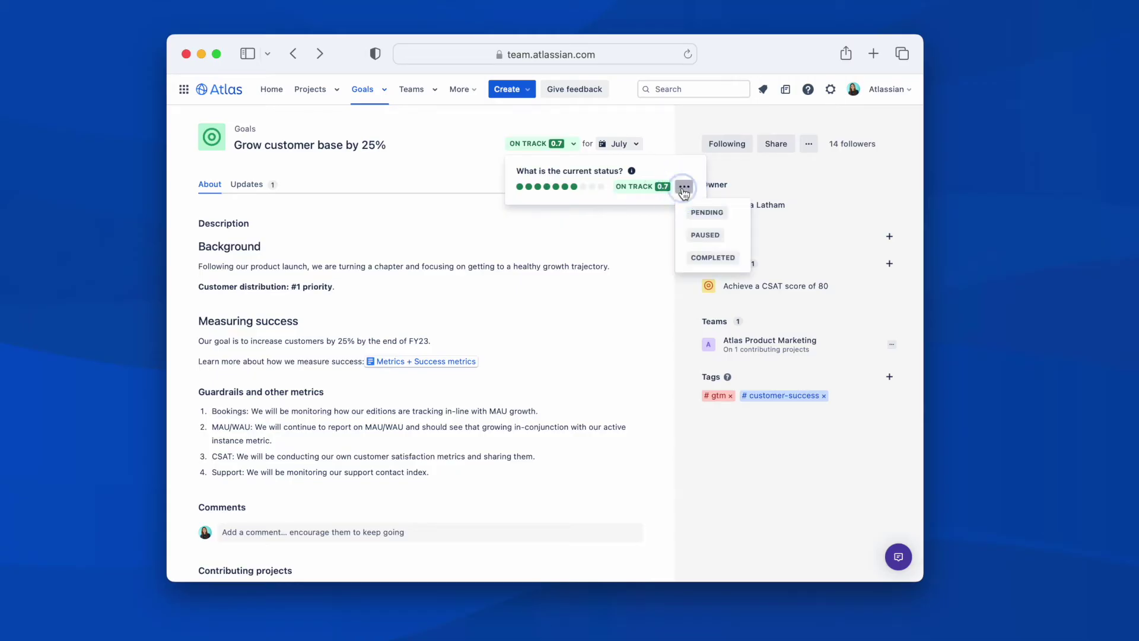
click(684, 188)
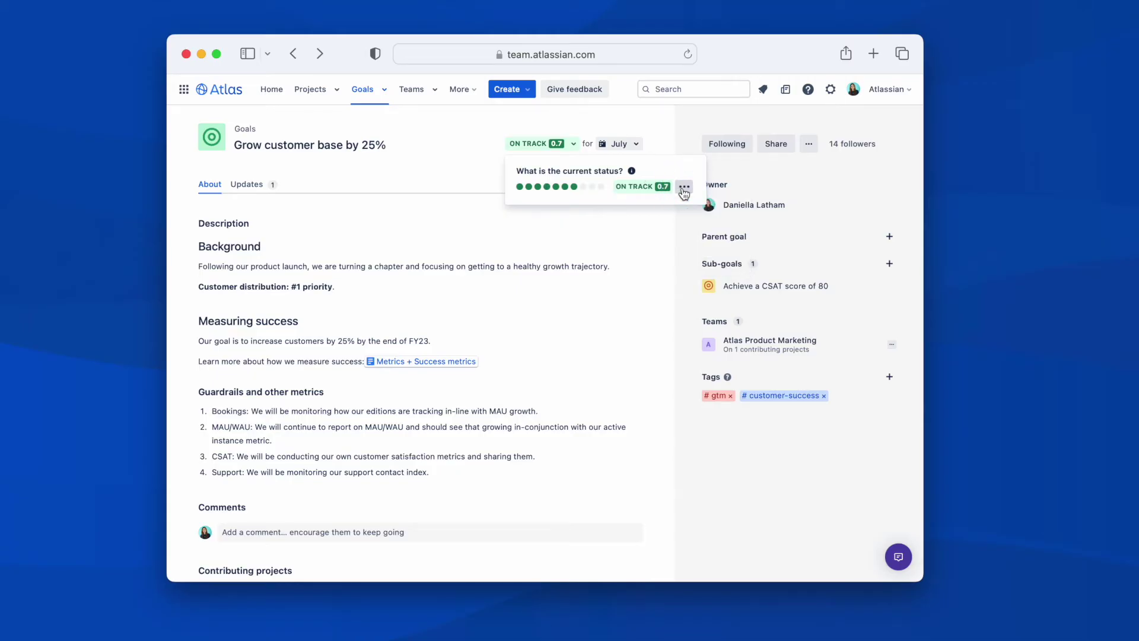
click(621, 145)
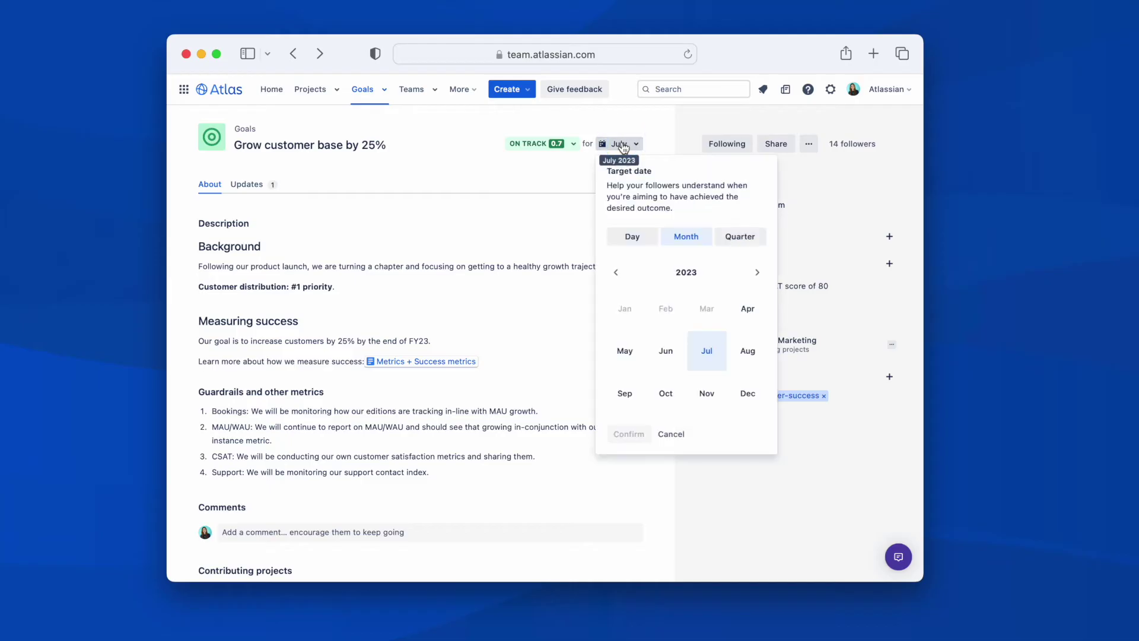
click(733, 237)
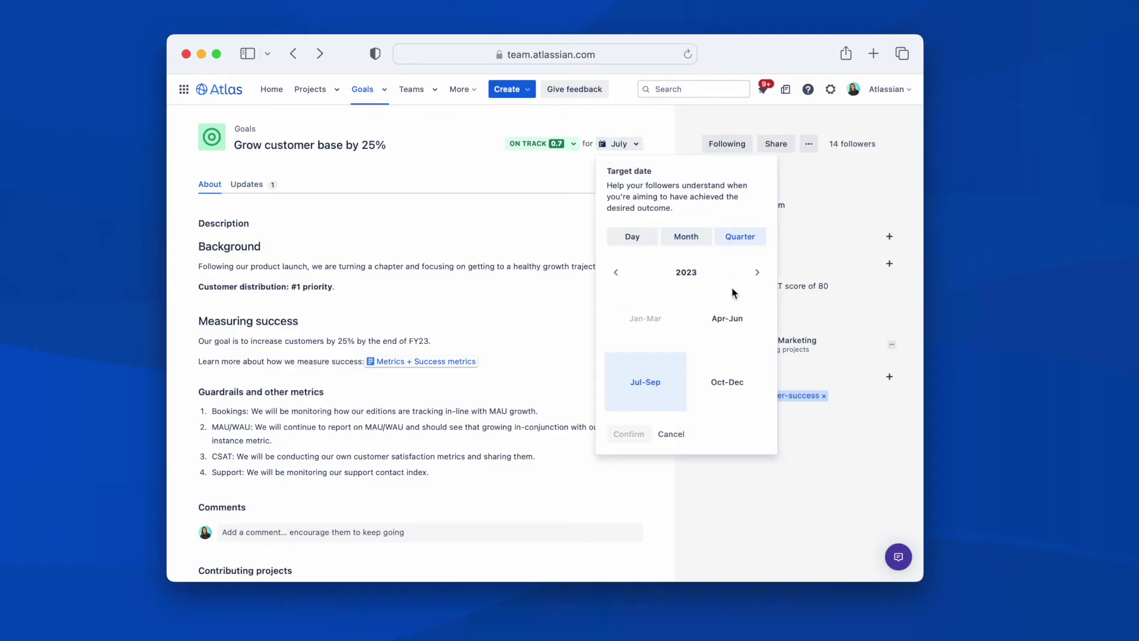
click(728, 383)
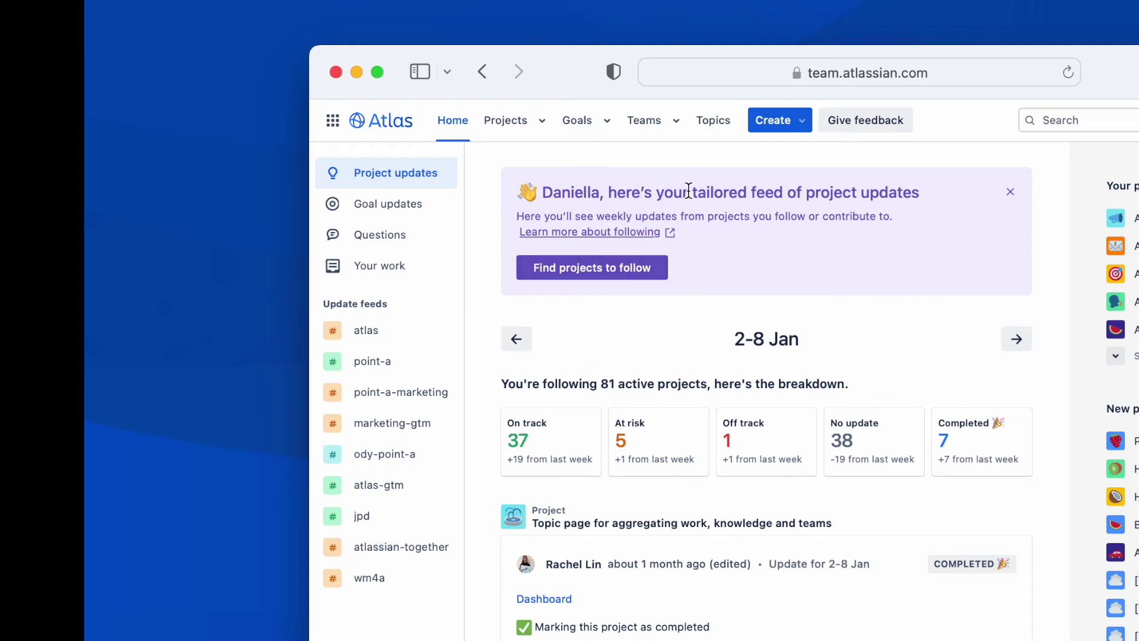
Find the atlas-gtm topic by searching topics for 'at' and display its projects as a timeline.
click(710, 122)
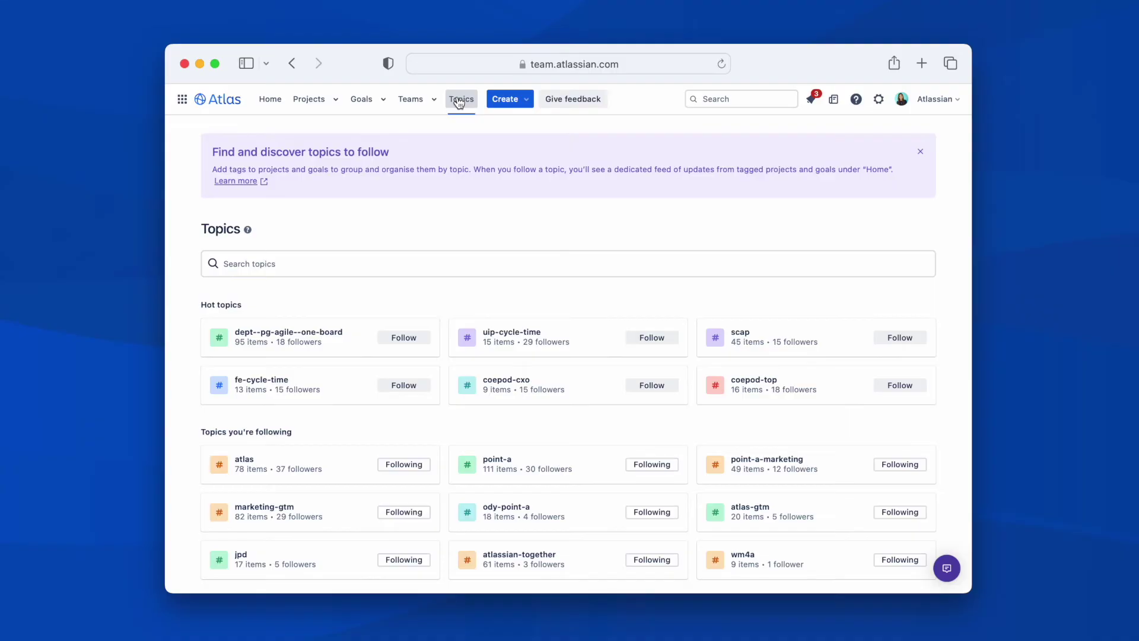
click(315, 272)
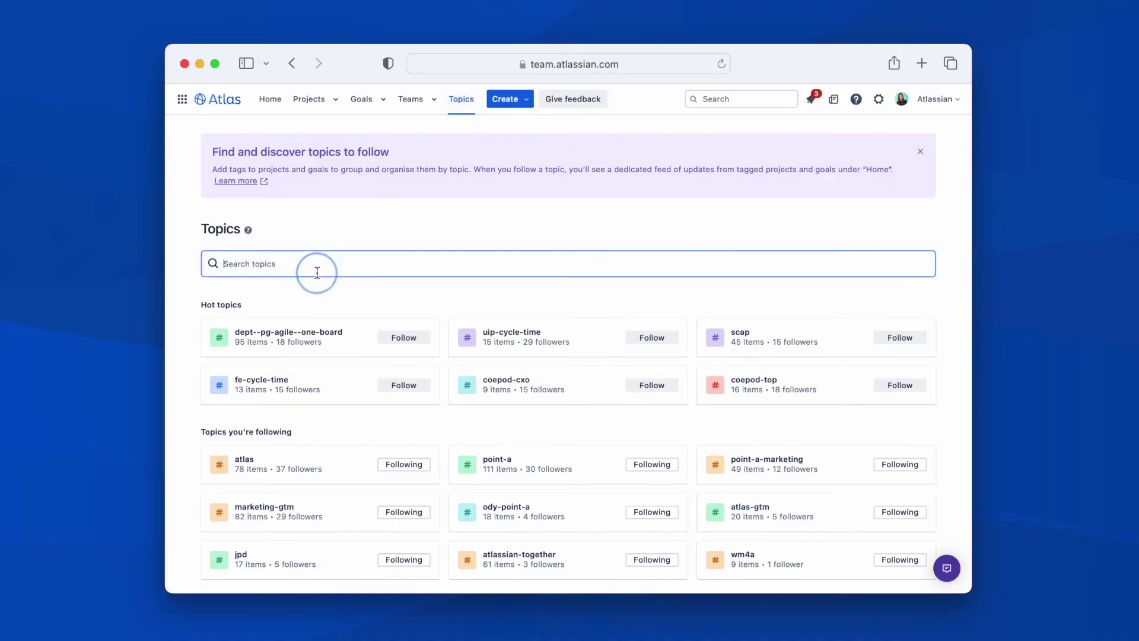
text(at)
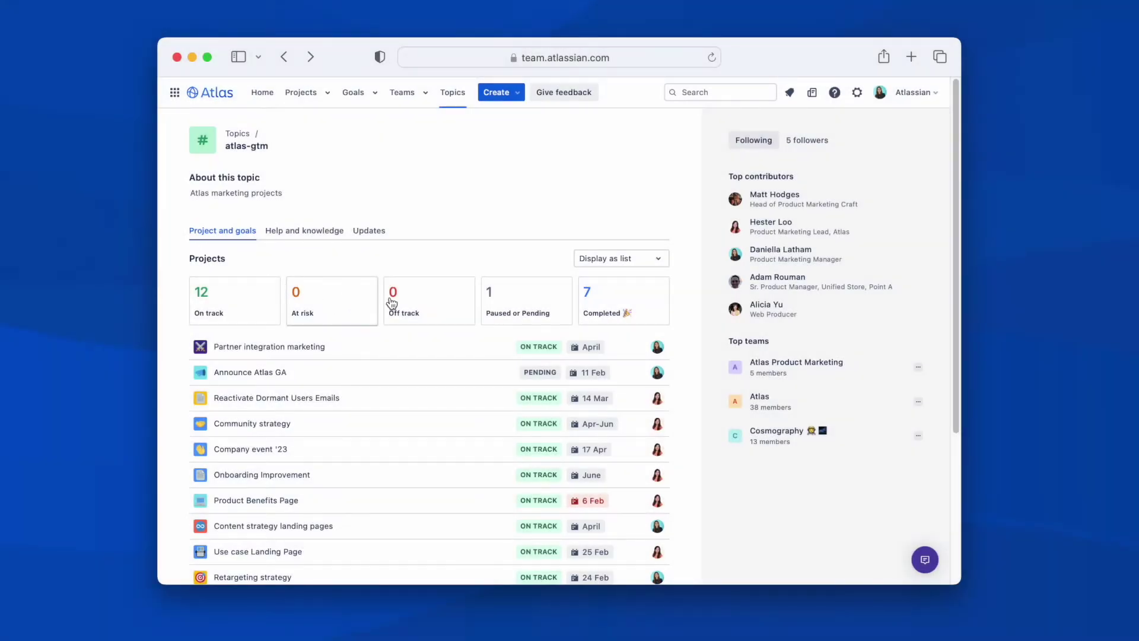
click(639, 263)
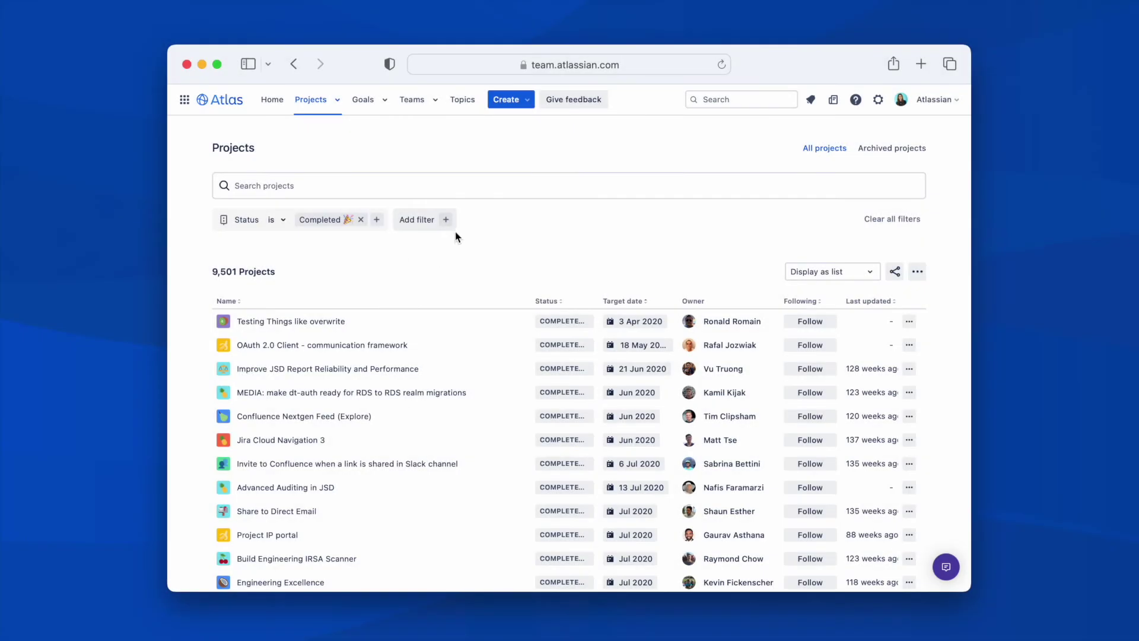
Filter completed projects by one manager's reporting line (17 projects) and open Share and embed.
click(446, 220)
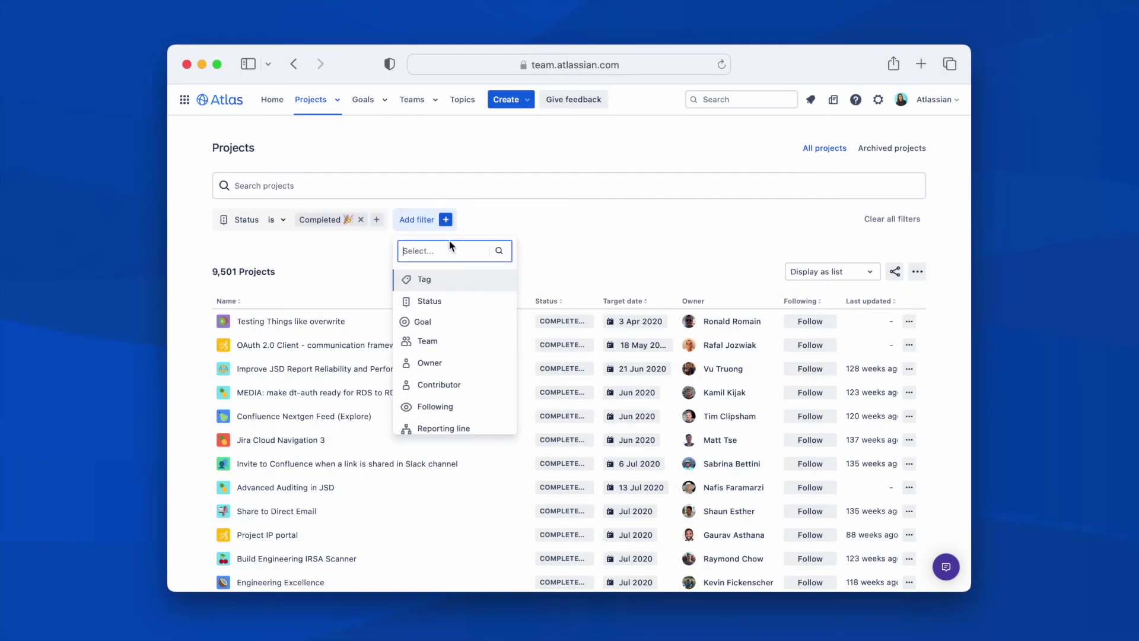
click(463, 427)
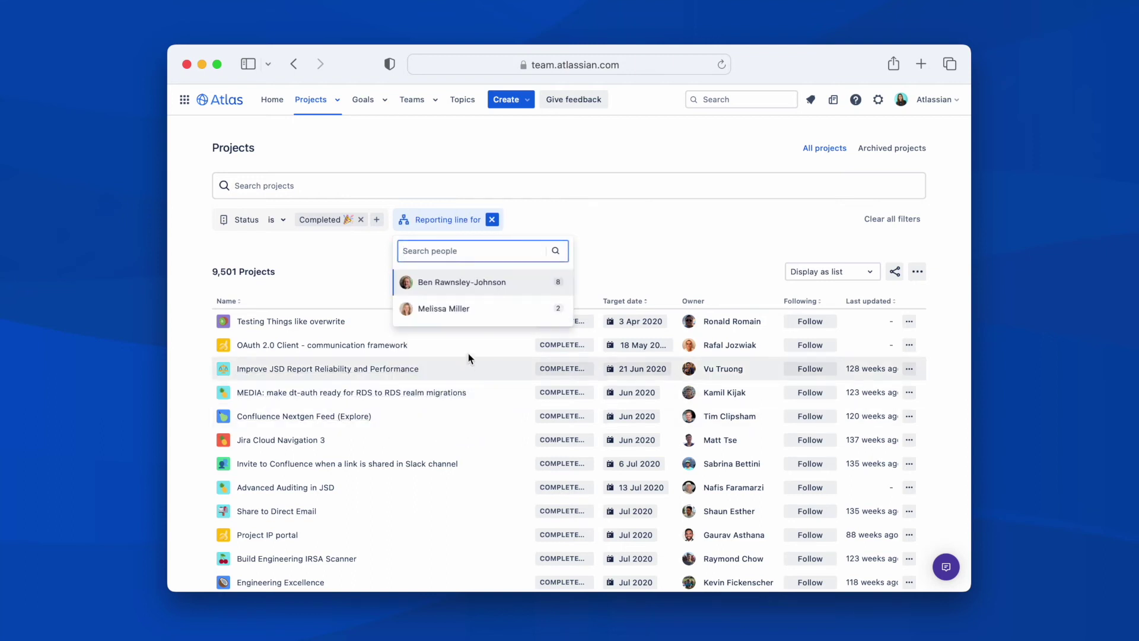
click(469, 282)
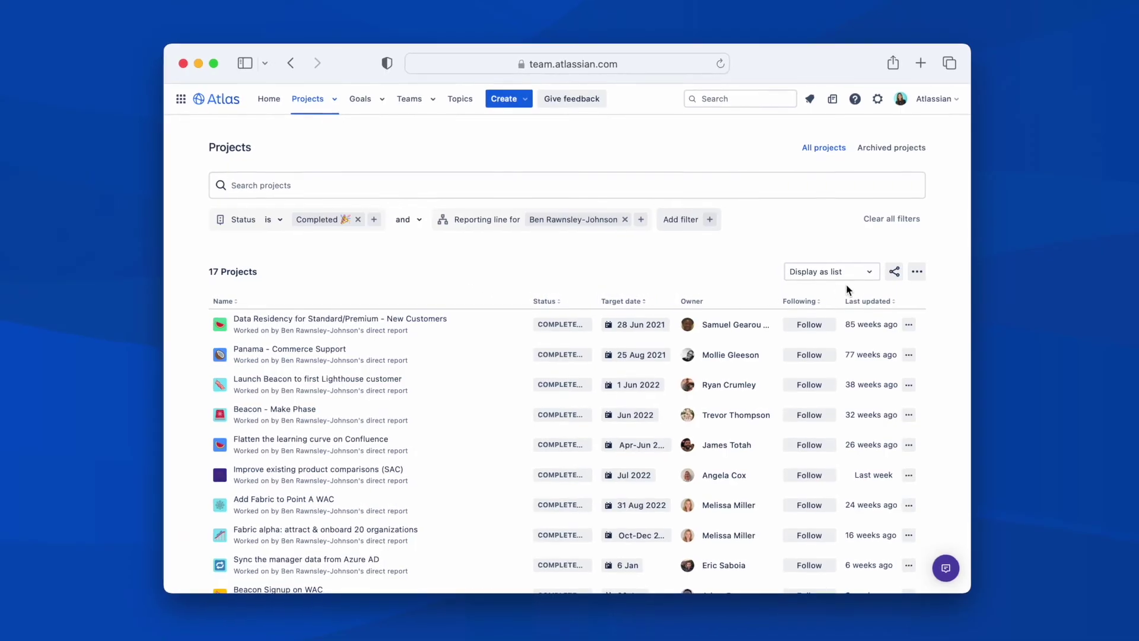
click(867, 272)
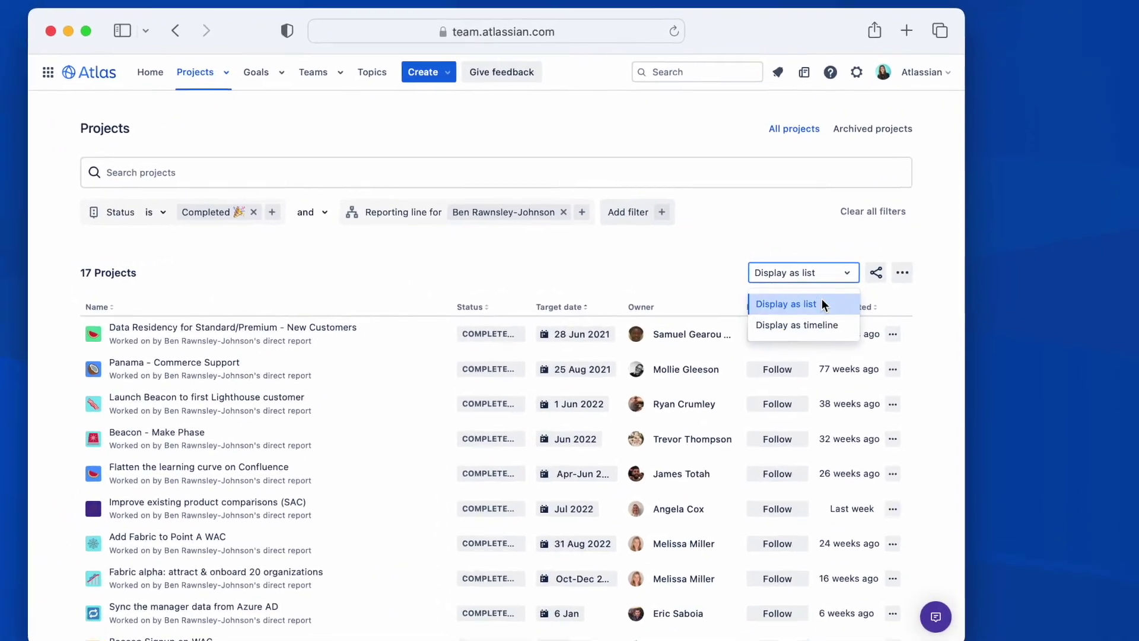
click(859, 272)
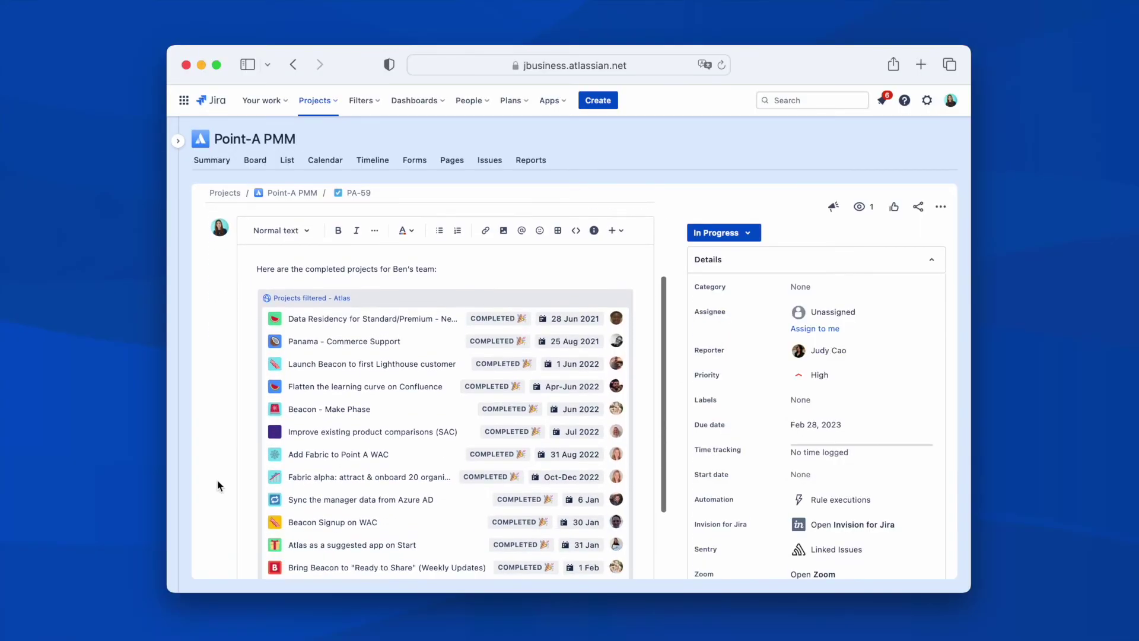
Scroll the Jira issue to view the embedded Atlas list of completed projects.
scroll(219, 485, up, 6)
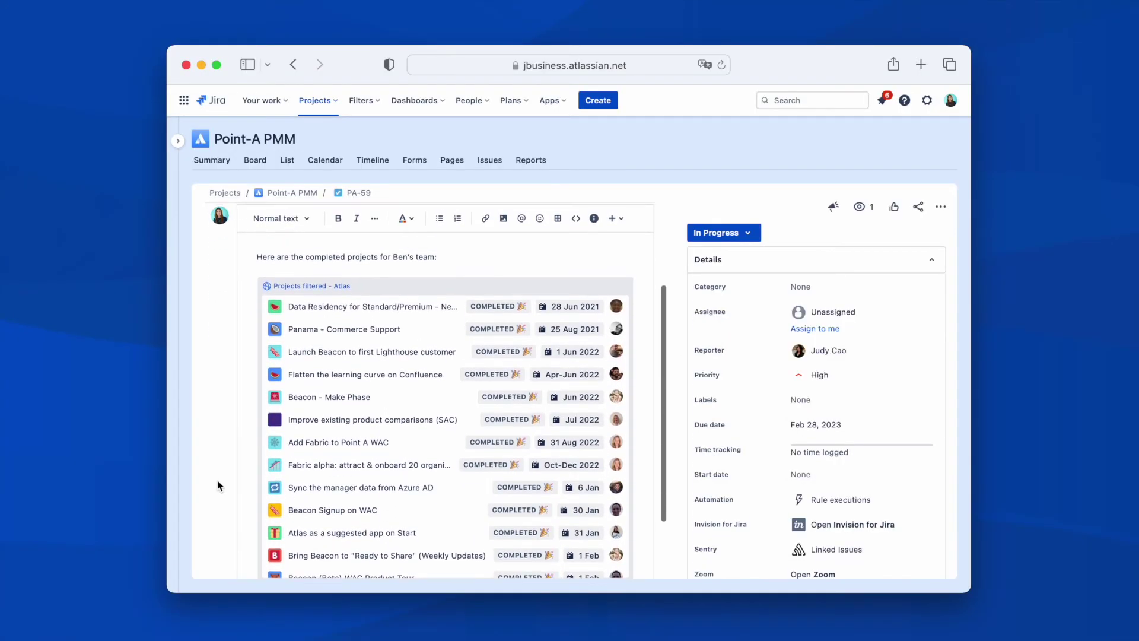